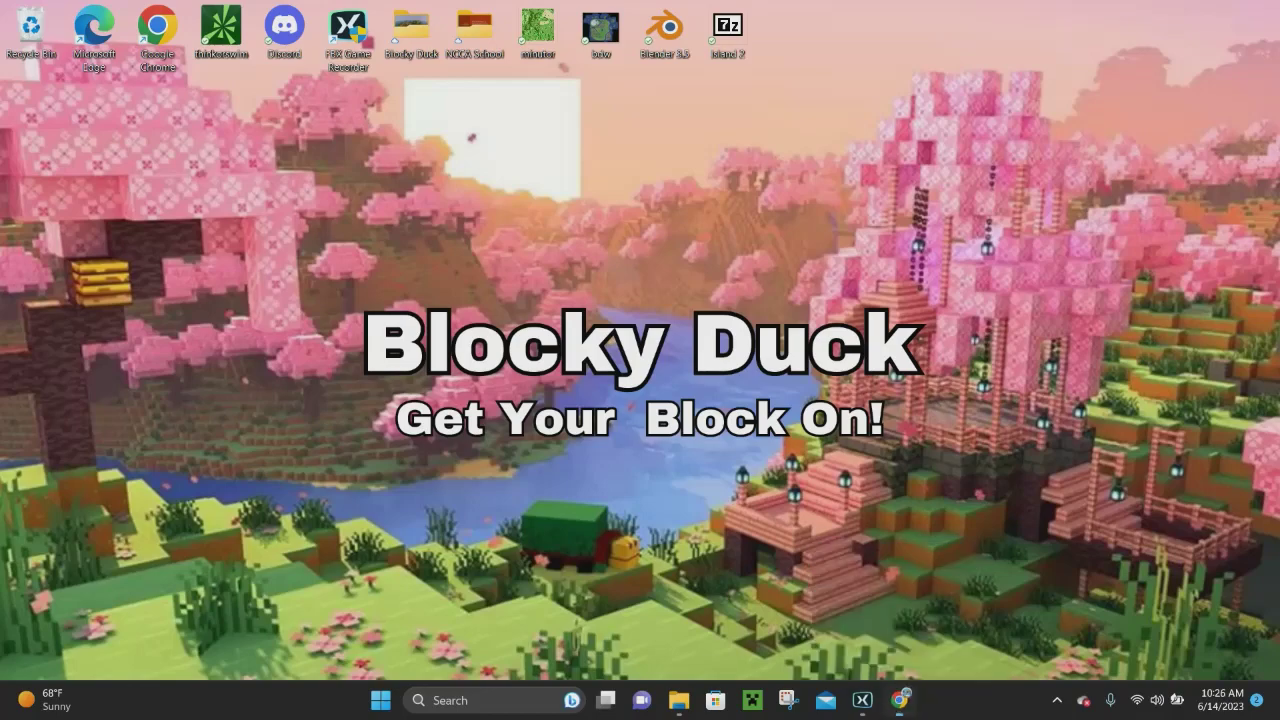
Step: Switch to Chrome and download the universal jar of the Fabric installer from the Fabric website
left_click(900, 699)
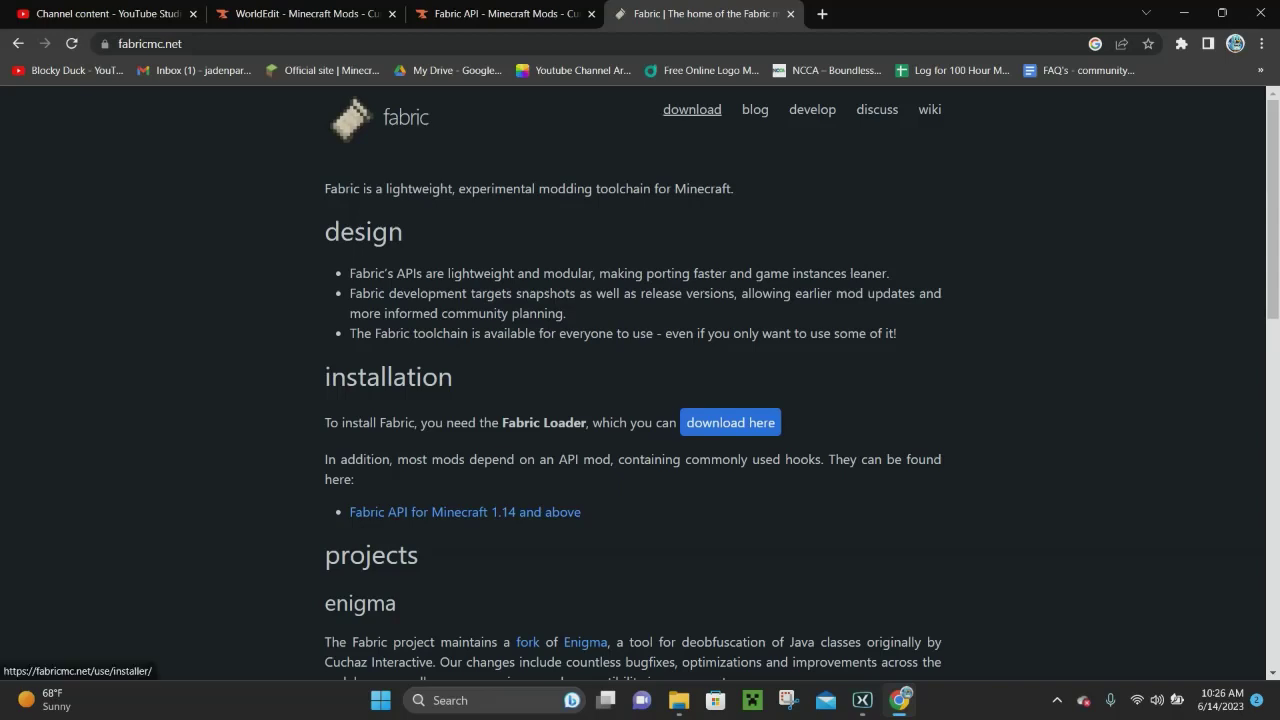
left_click(692, 110)
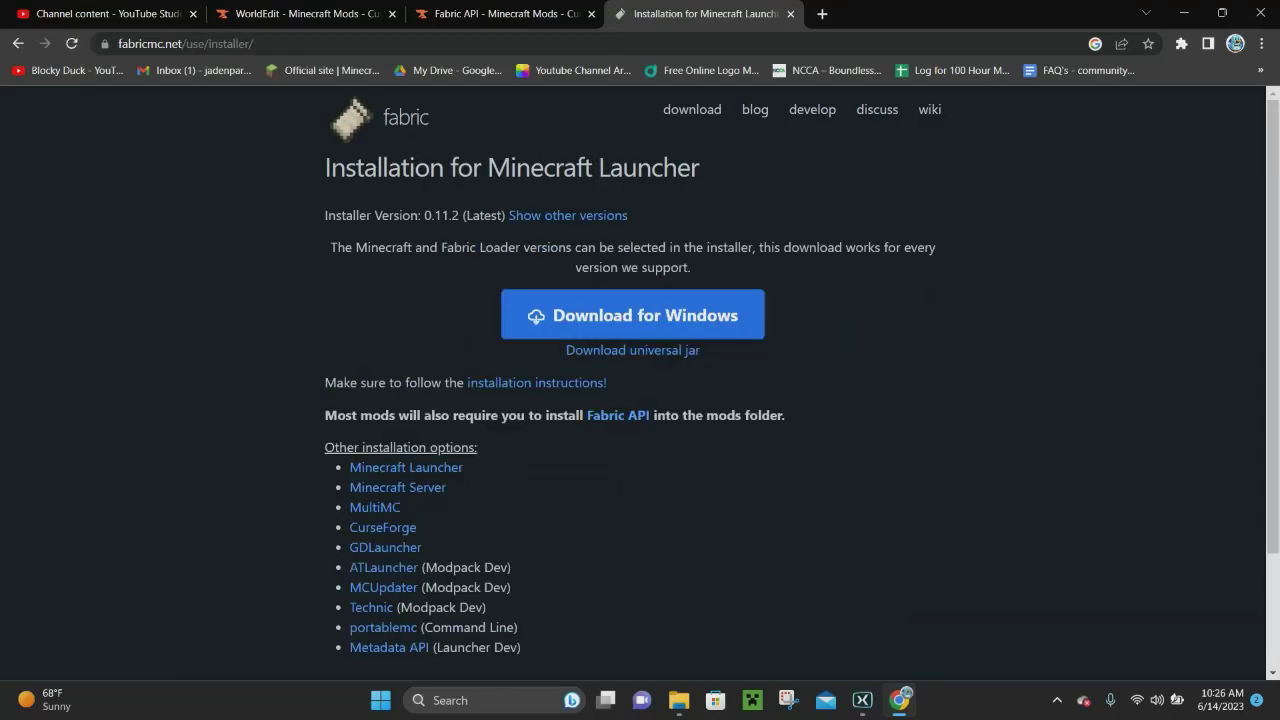
left_click(632, 350)
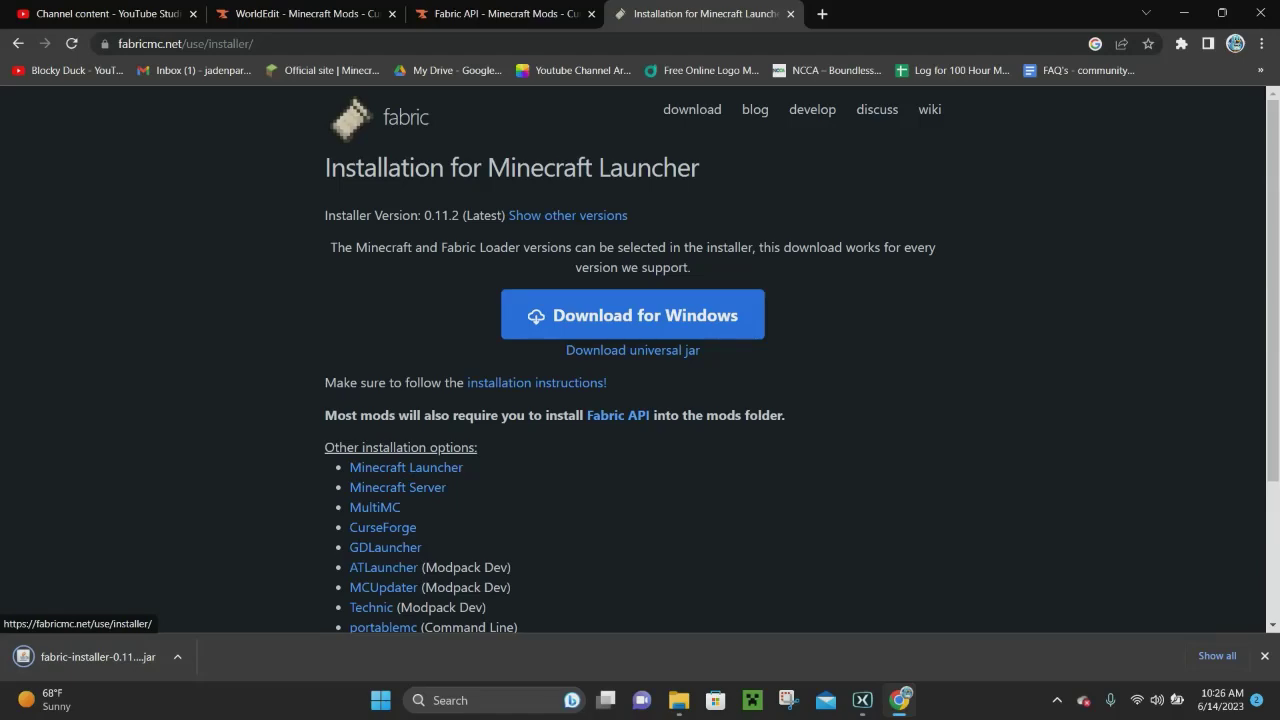
Step: Download the Fabric API 0.83.1+1.20.1 file from its CurseForge project page
left_click(505, 13)
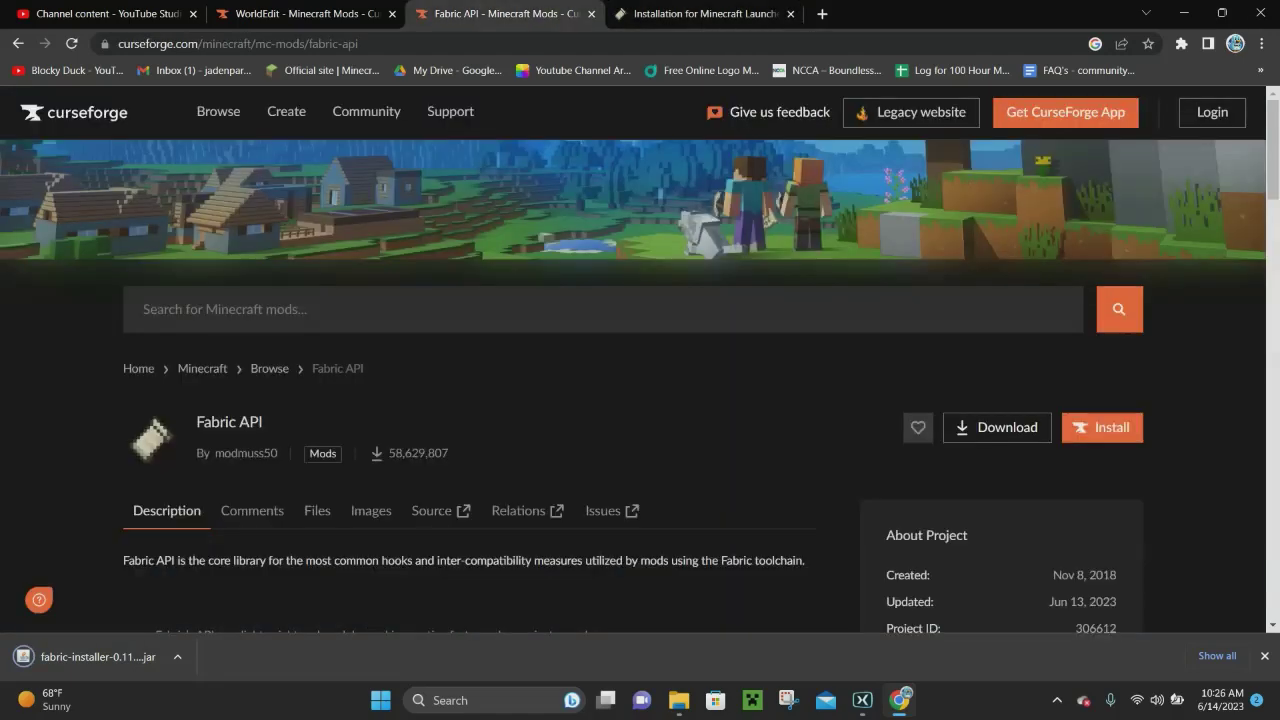
scroll(520, 300, "down", 3)
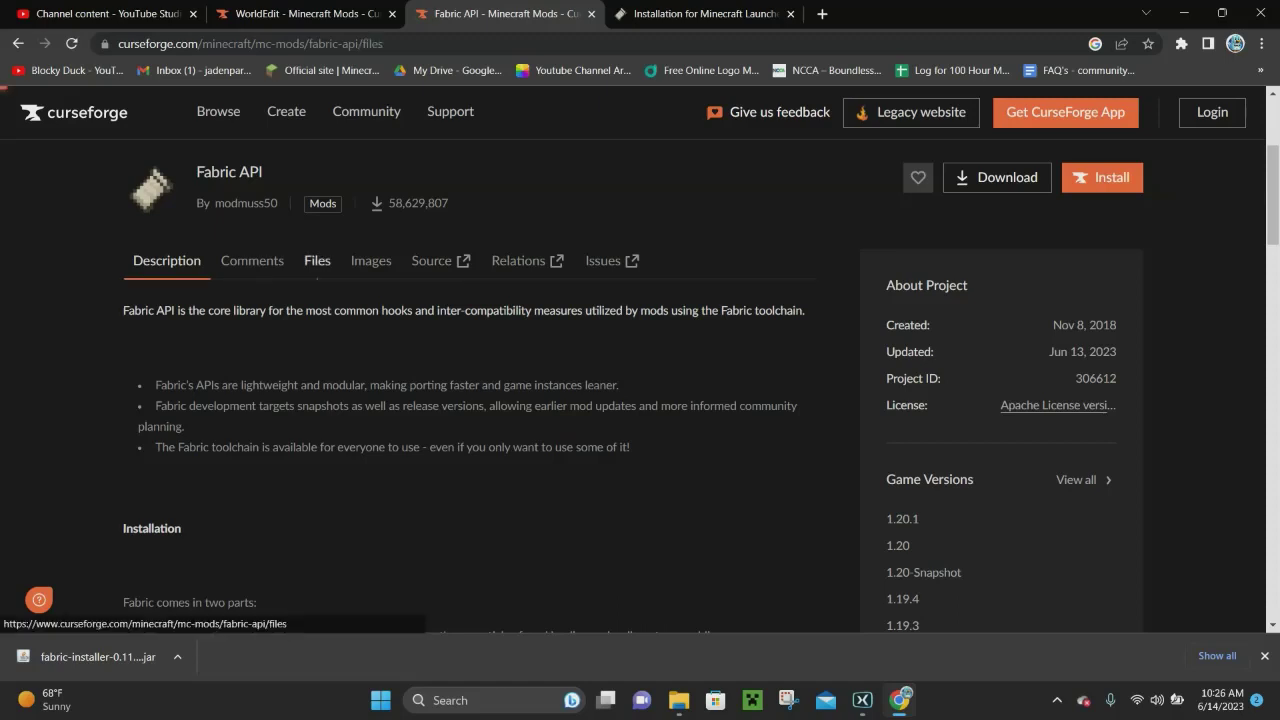
left_click(317, 260)
scroll(470, 400, "down", 2)
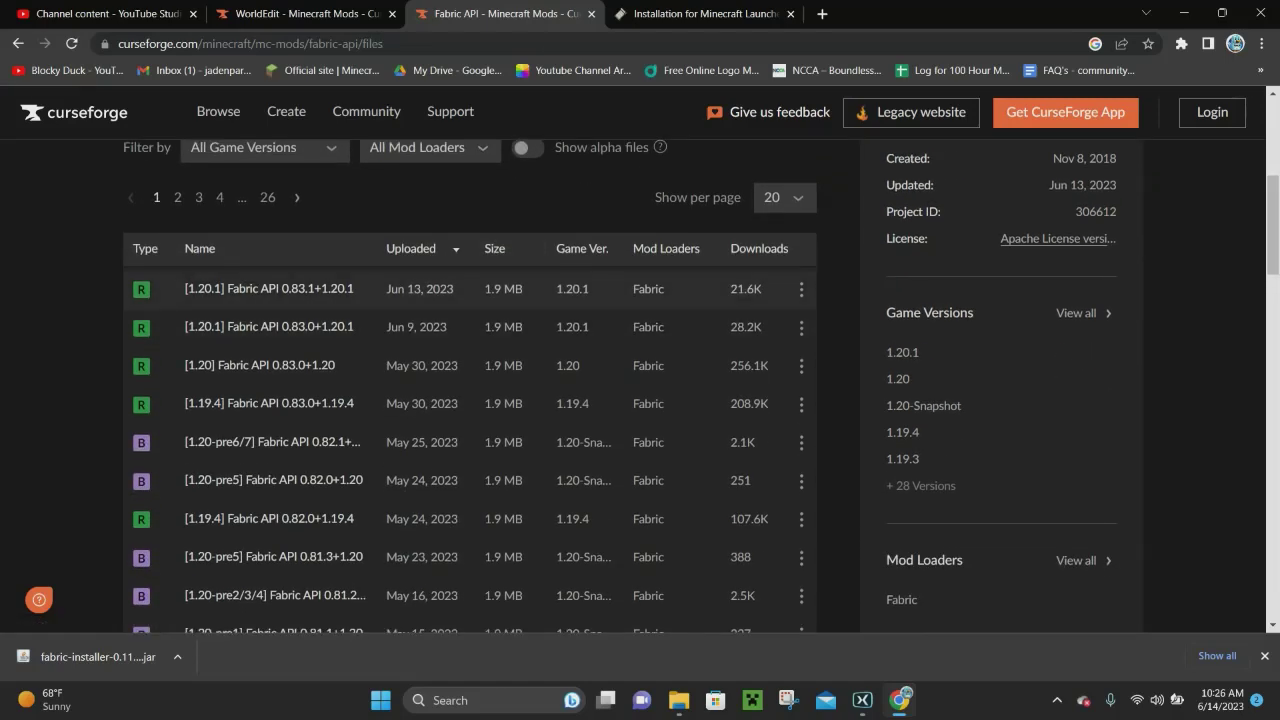
left_click(268, 288)
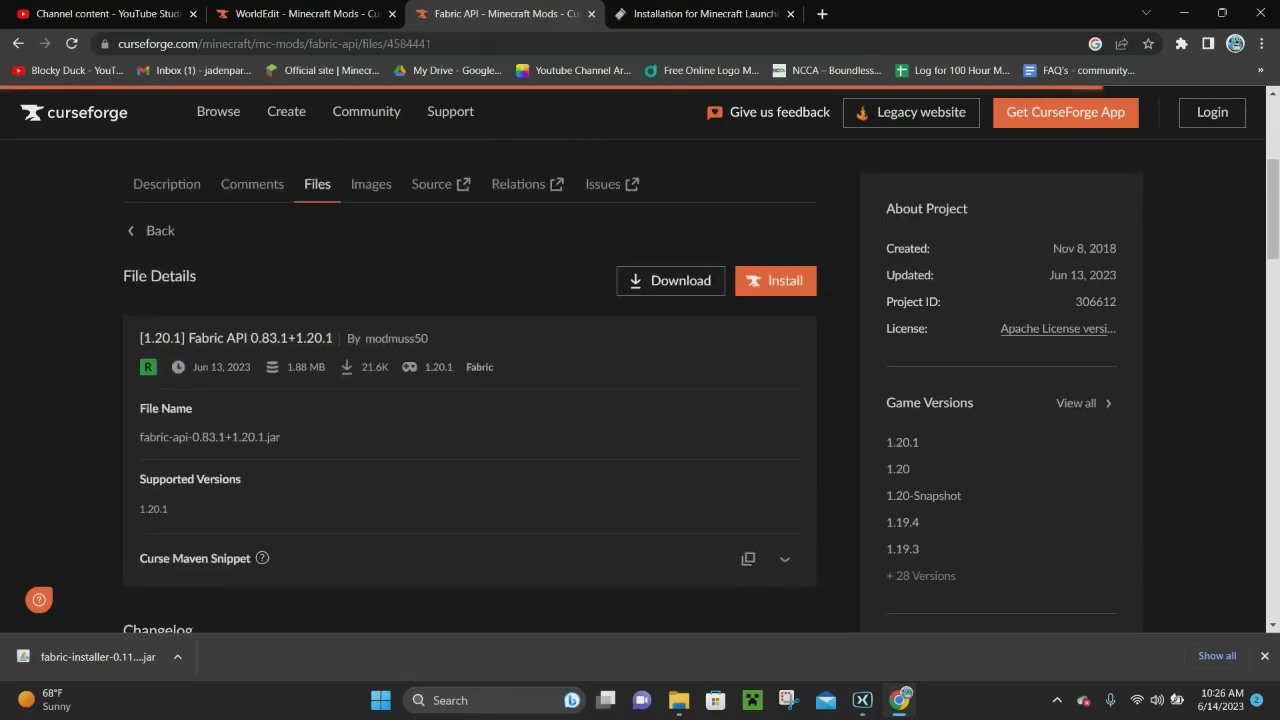
left_click(670, 280)
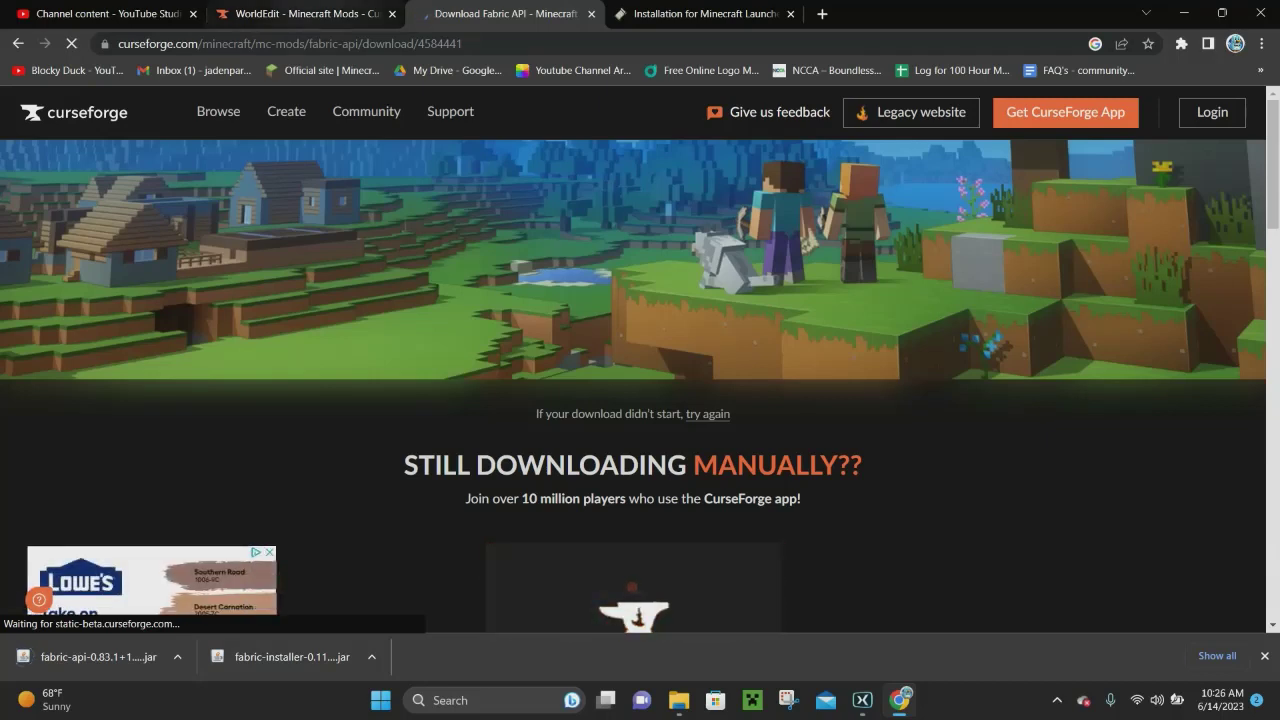
Step: Download WorldEdit 7.2.15 for Minecraft 1.20/1.20.1 from CurseForge and close both CurseForge pages
key("ctrl+shift+Tab")
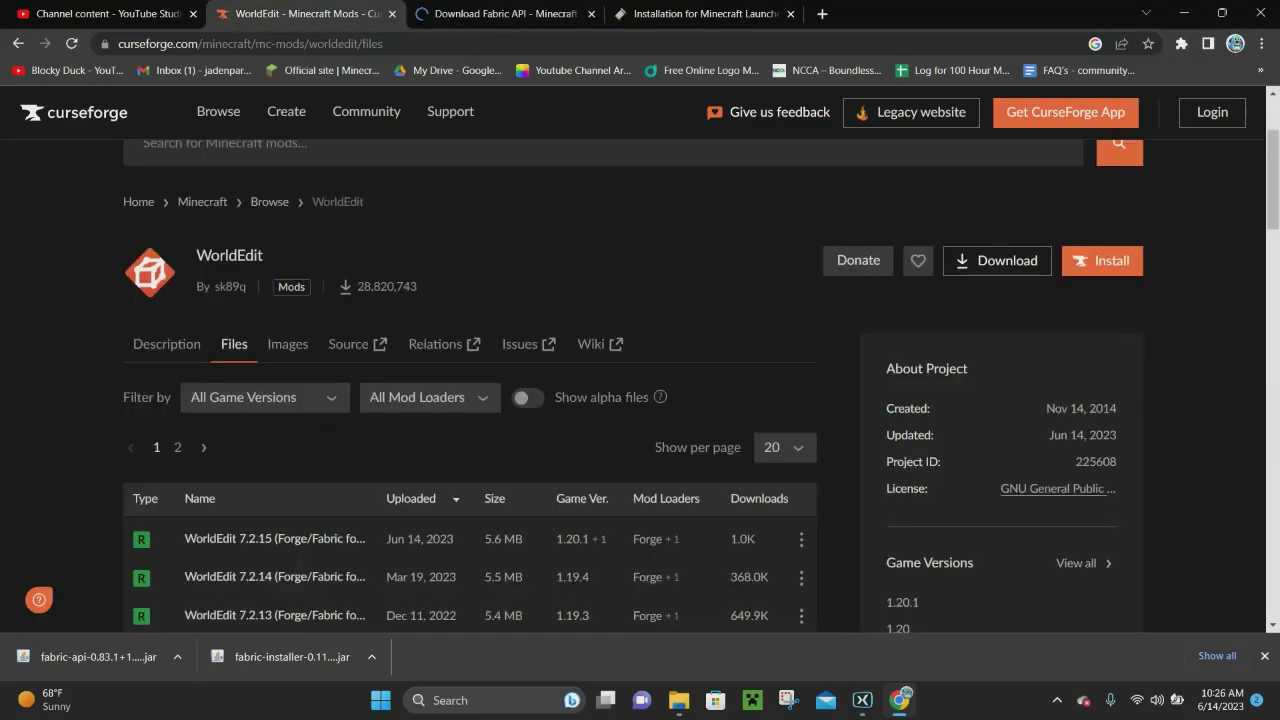
scroll(470, 450, "down", 2)
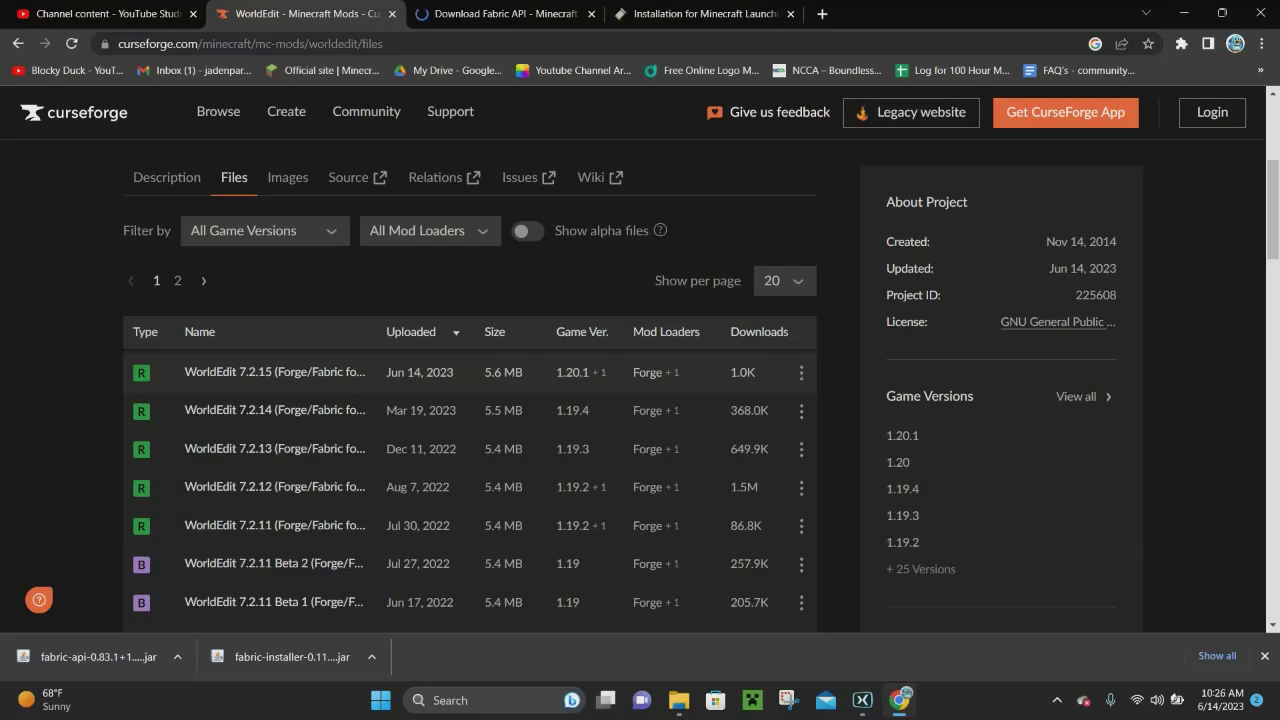
left_click(274, 372)
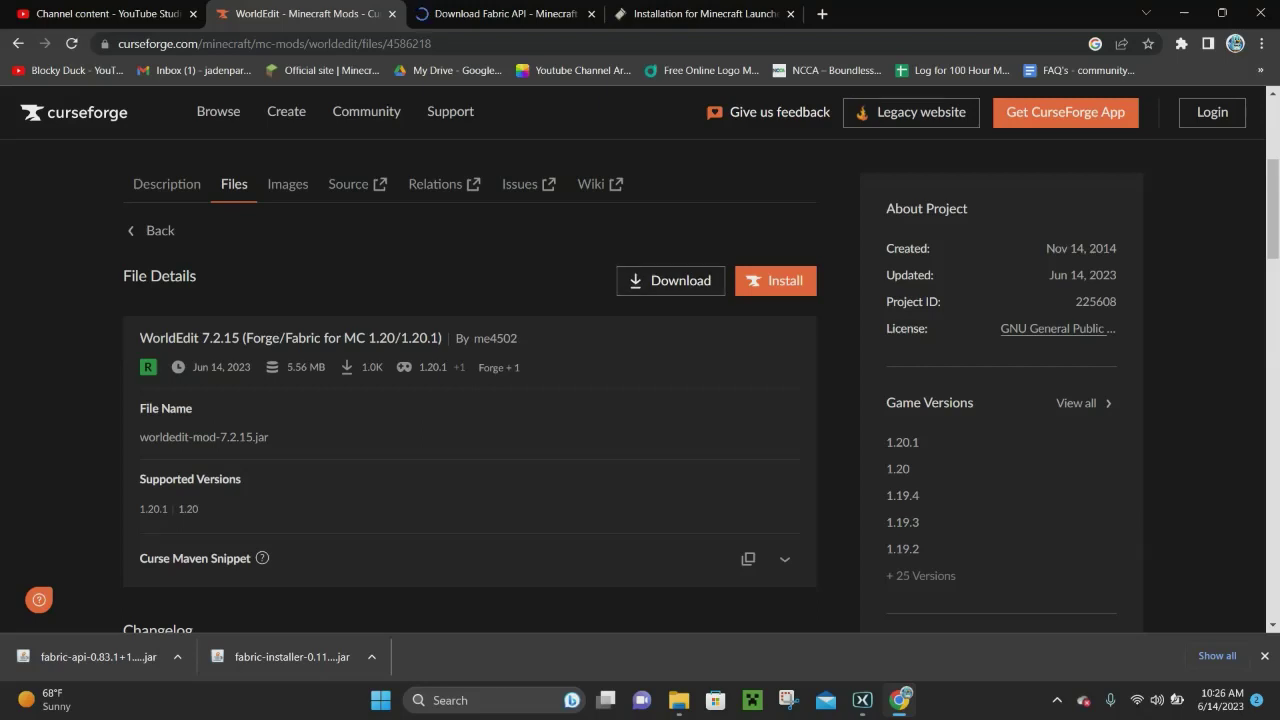
left_click(670, 280)
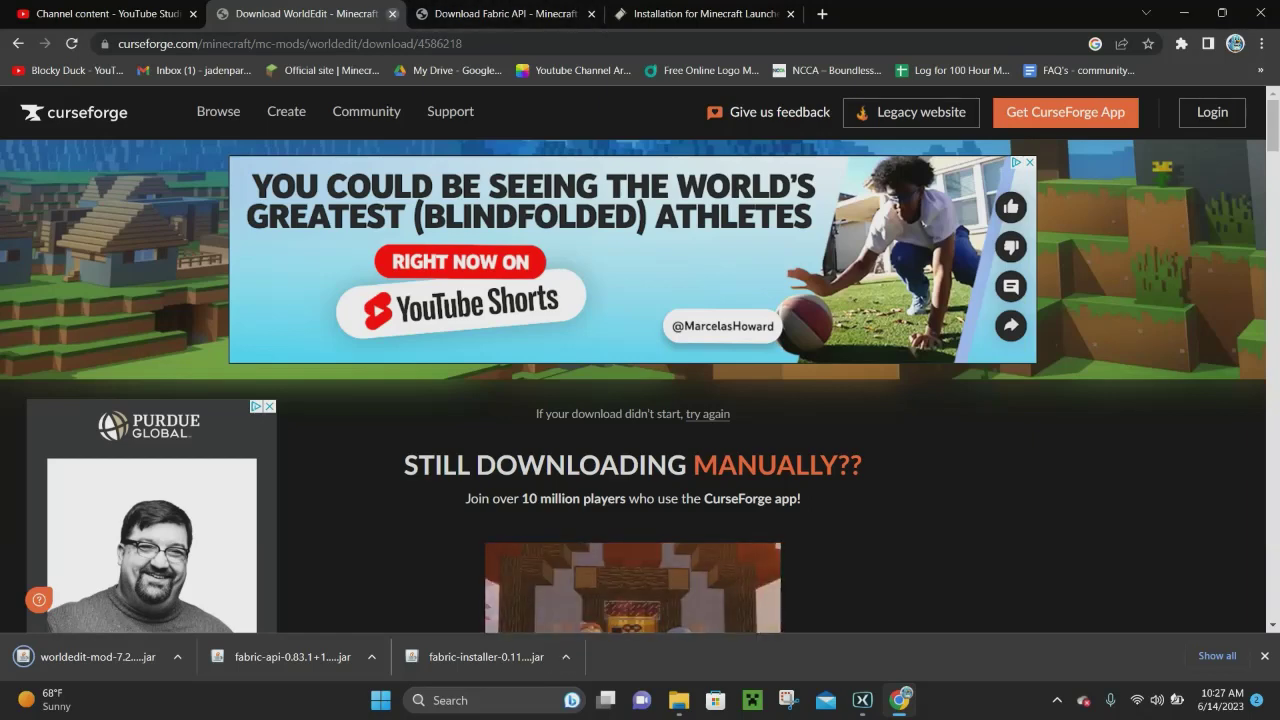
left_click(392, 14)
left_click(392, 14)
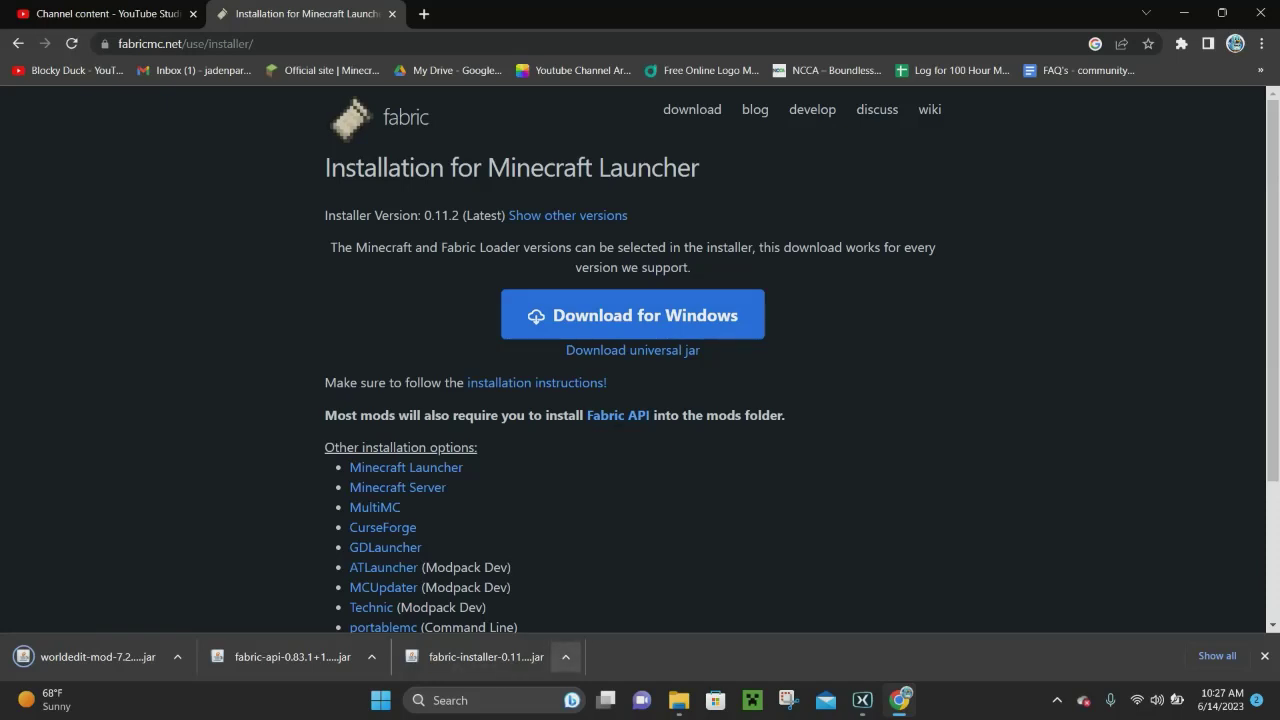
Step: Run the downloaded Fabric installer, install loader 0.14.21 for Minecraft 1.20.1 with Create profile enabled, and close the installer
left_click(565, 656)
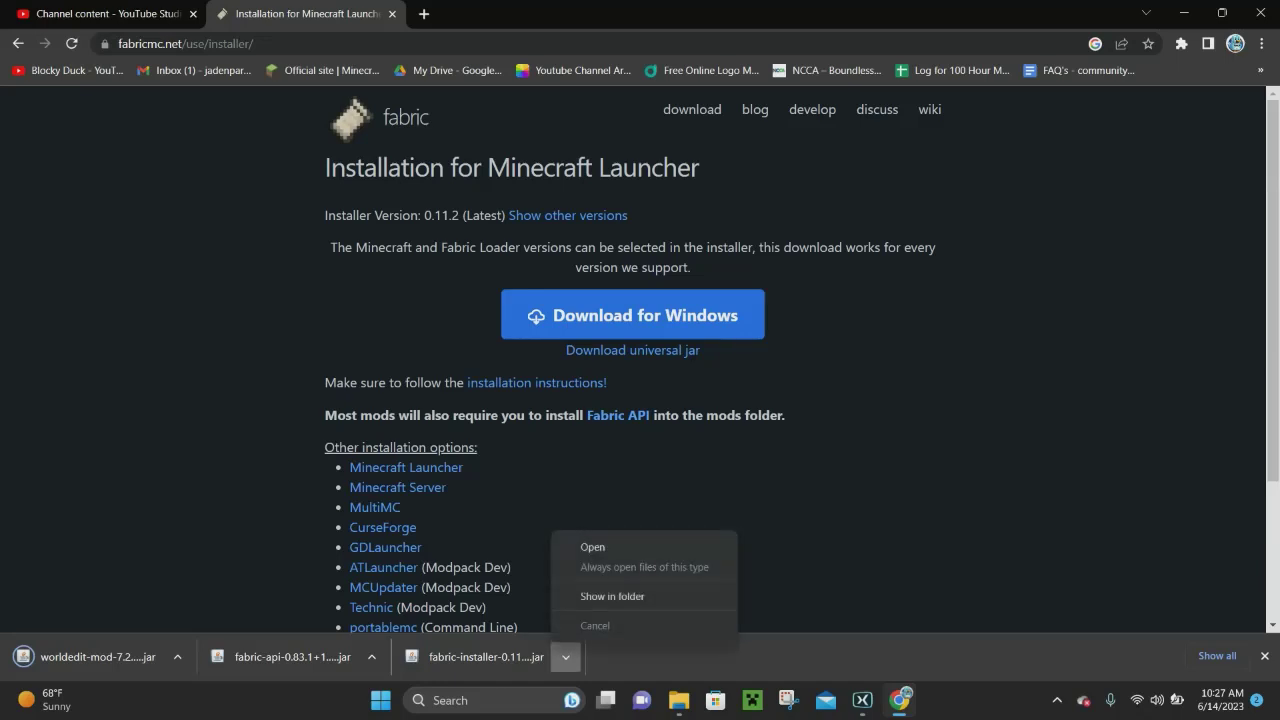
left_click(593, 547)
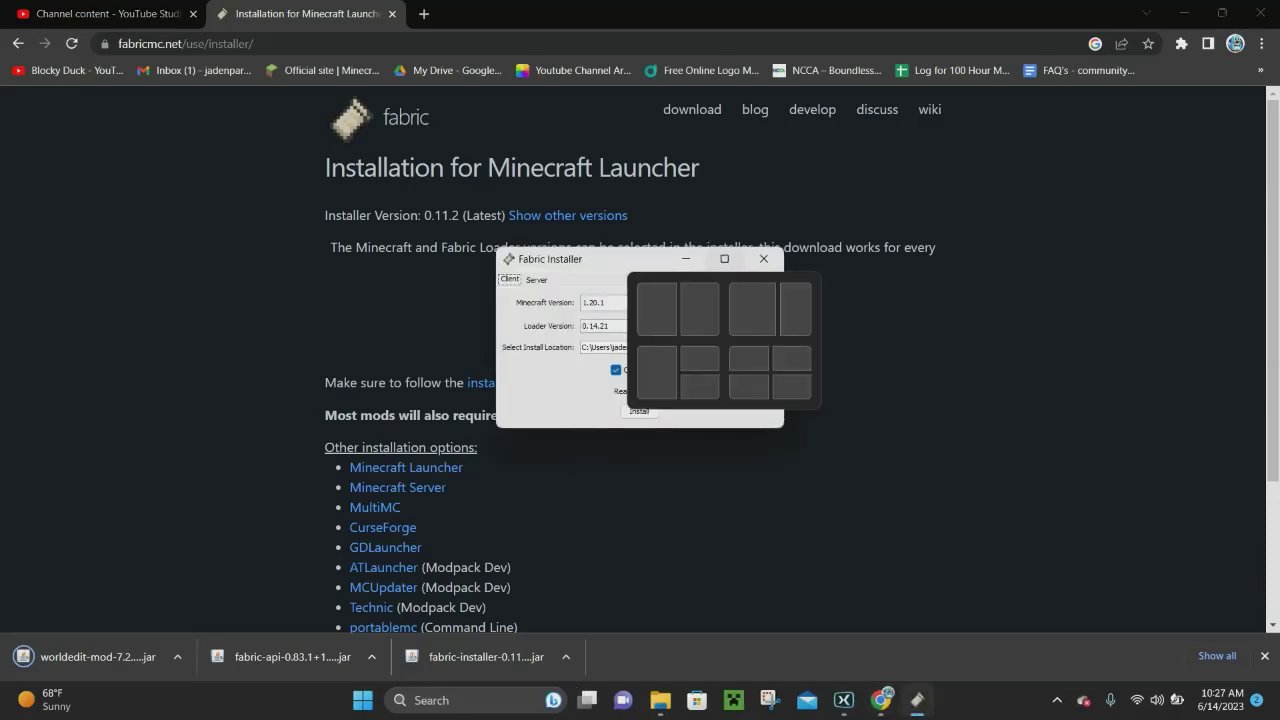
left_click(724, 258)
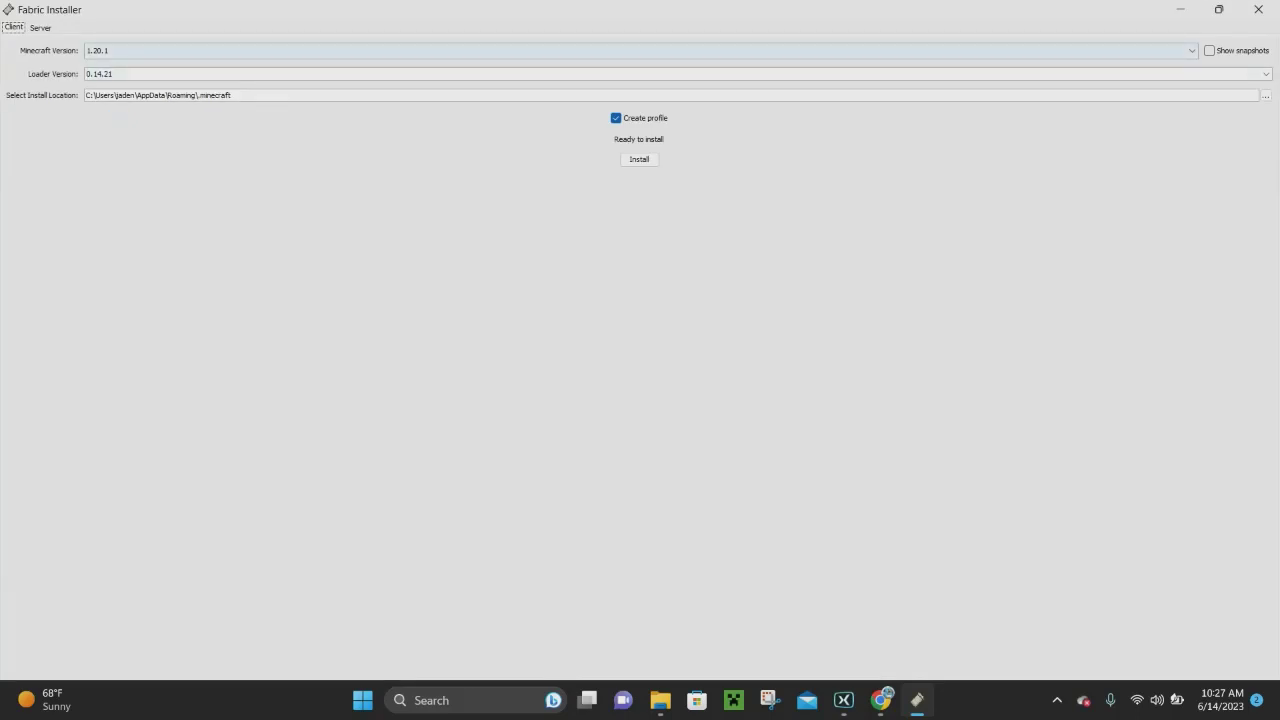
left_click(639, 159)
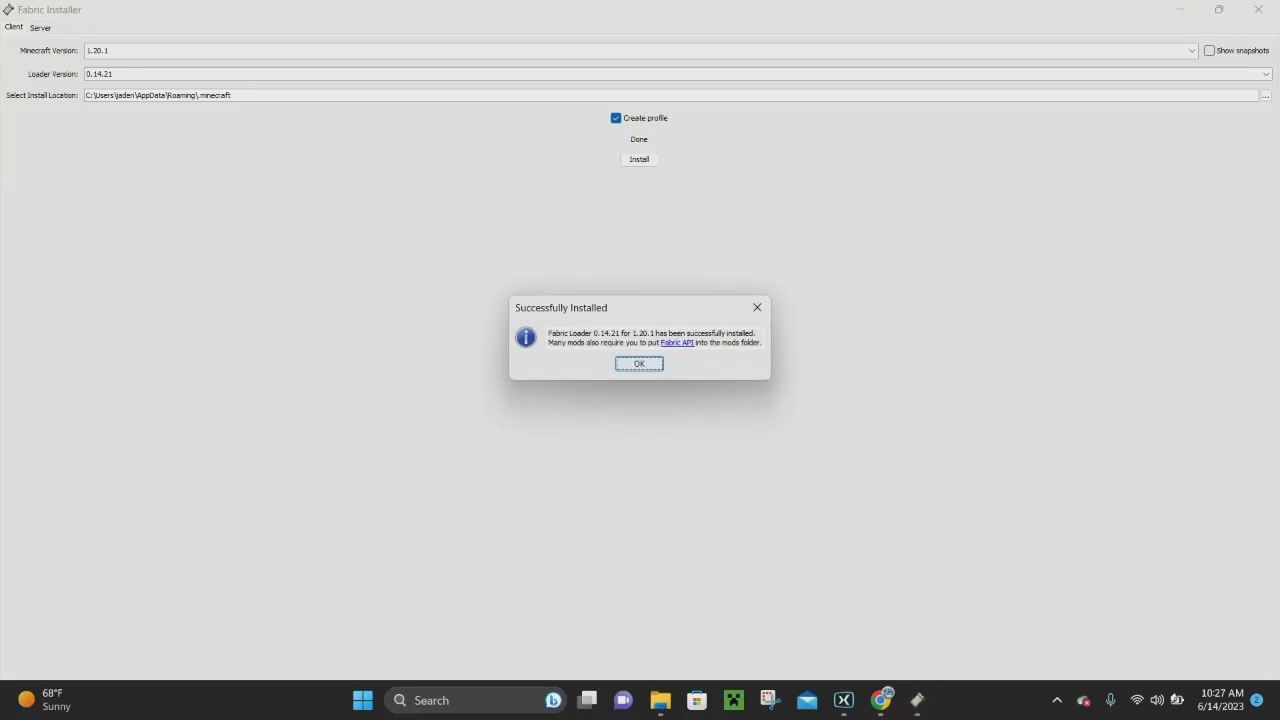
key("Return")
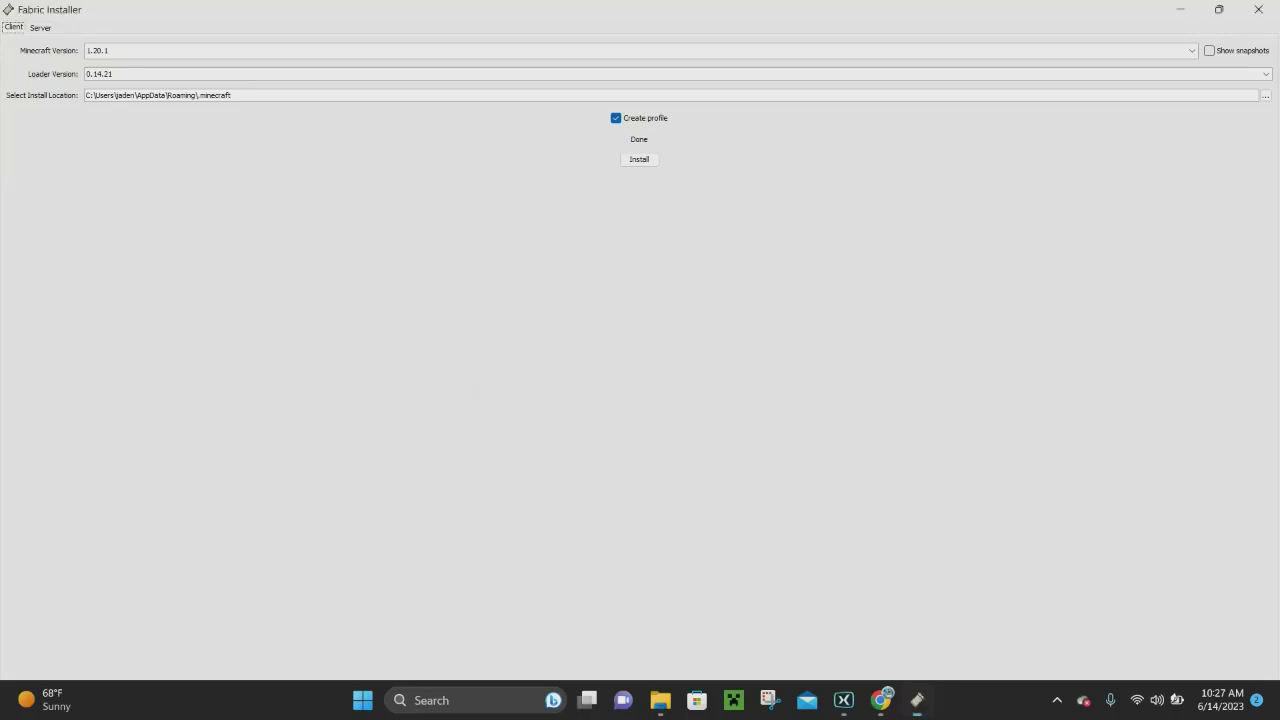
left_click(1258, 9)
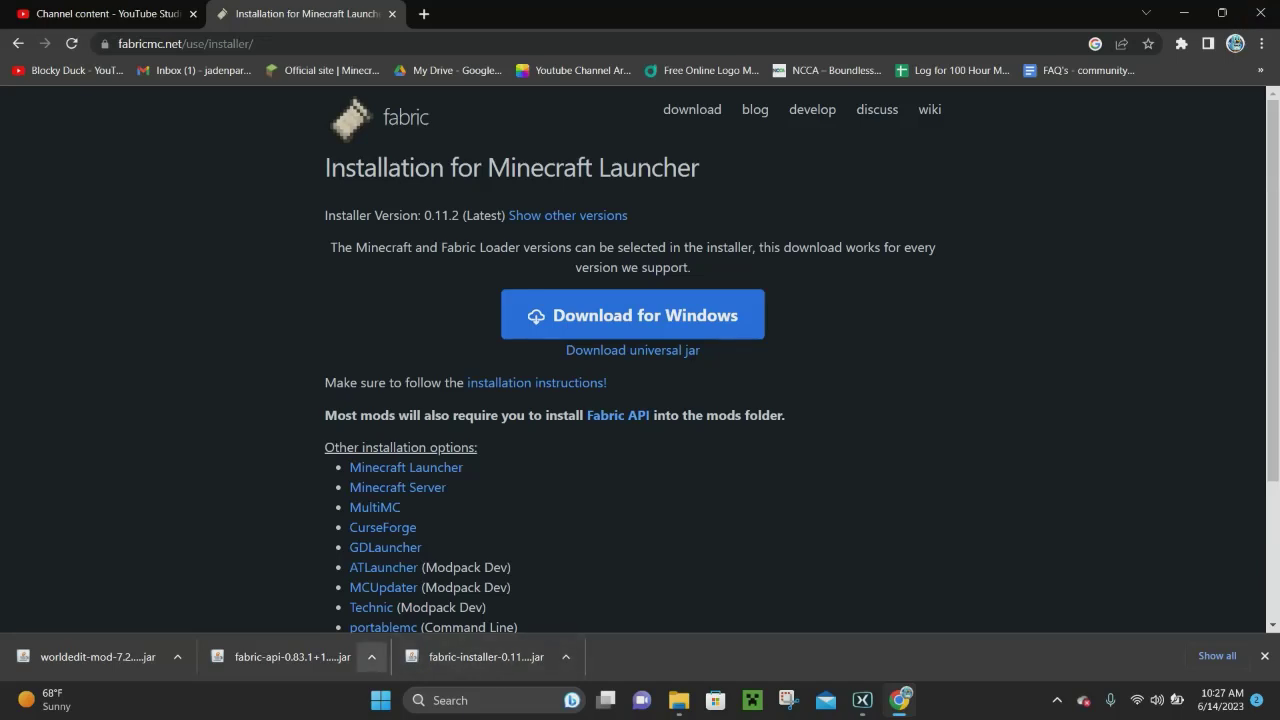
Step: Show the downloaded Fabric API file in its folder, select it together with worldedit-mod-7.2.15, and minimize the window
left_click(371, 656)
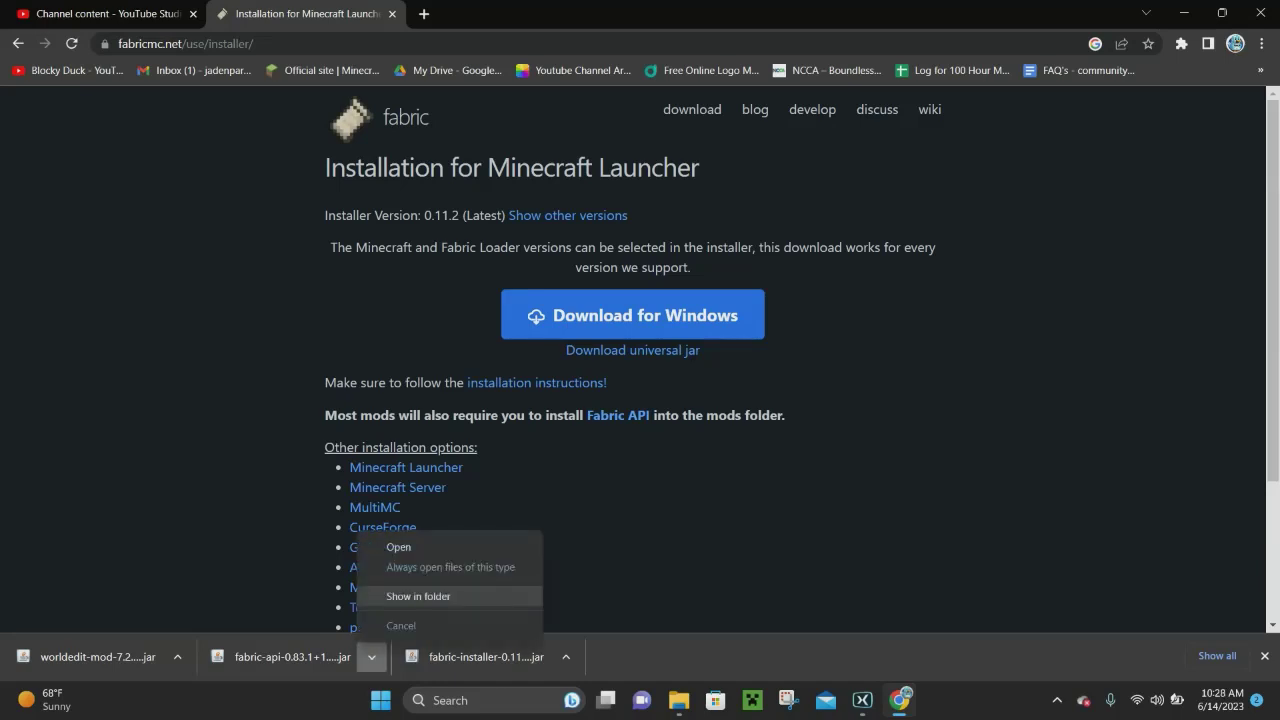
left_click(418, 596)
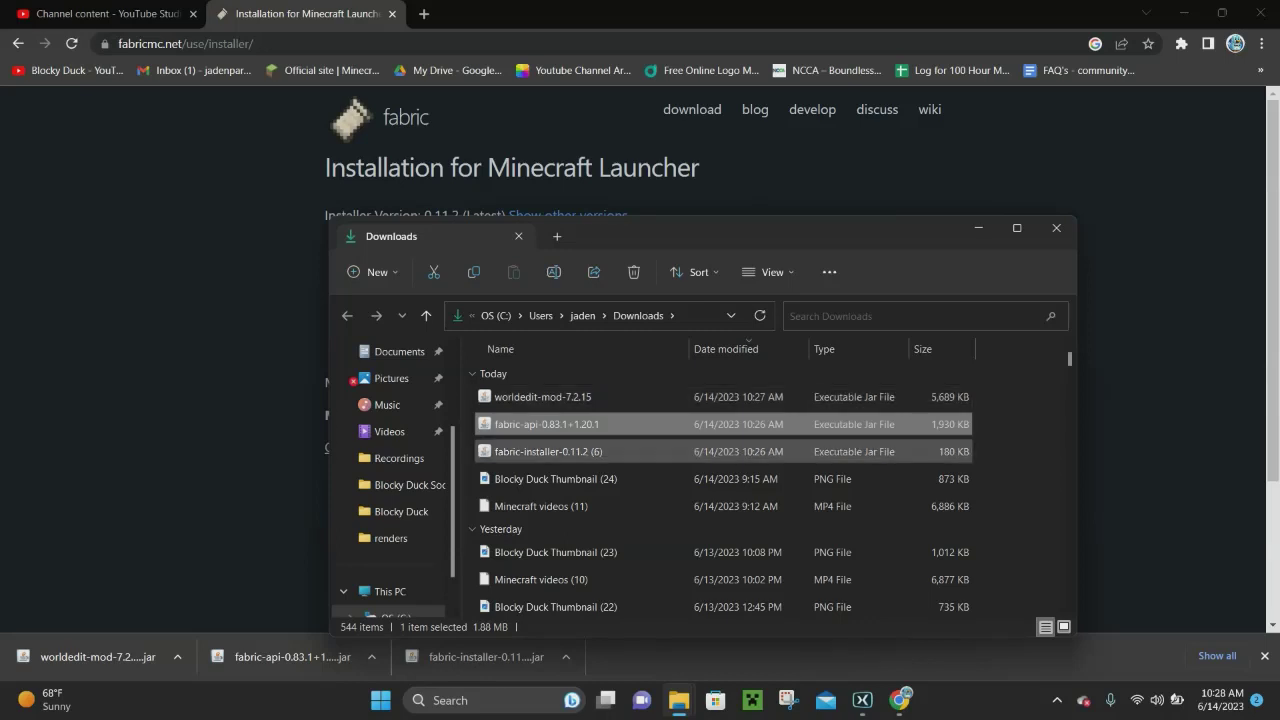
left_click(574, 397, "ctrl")
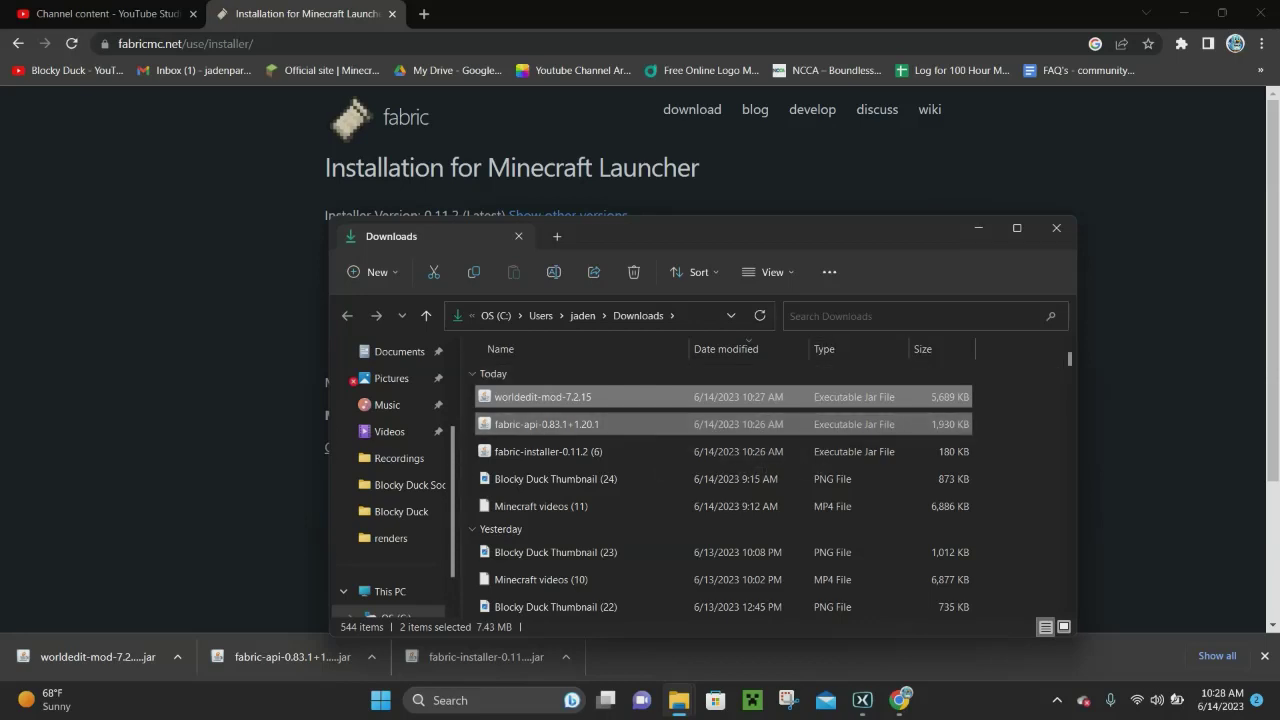
left_click(978, 228)
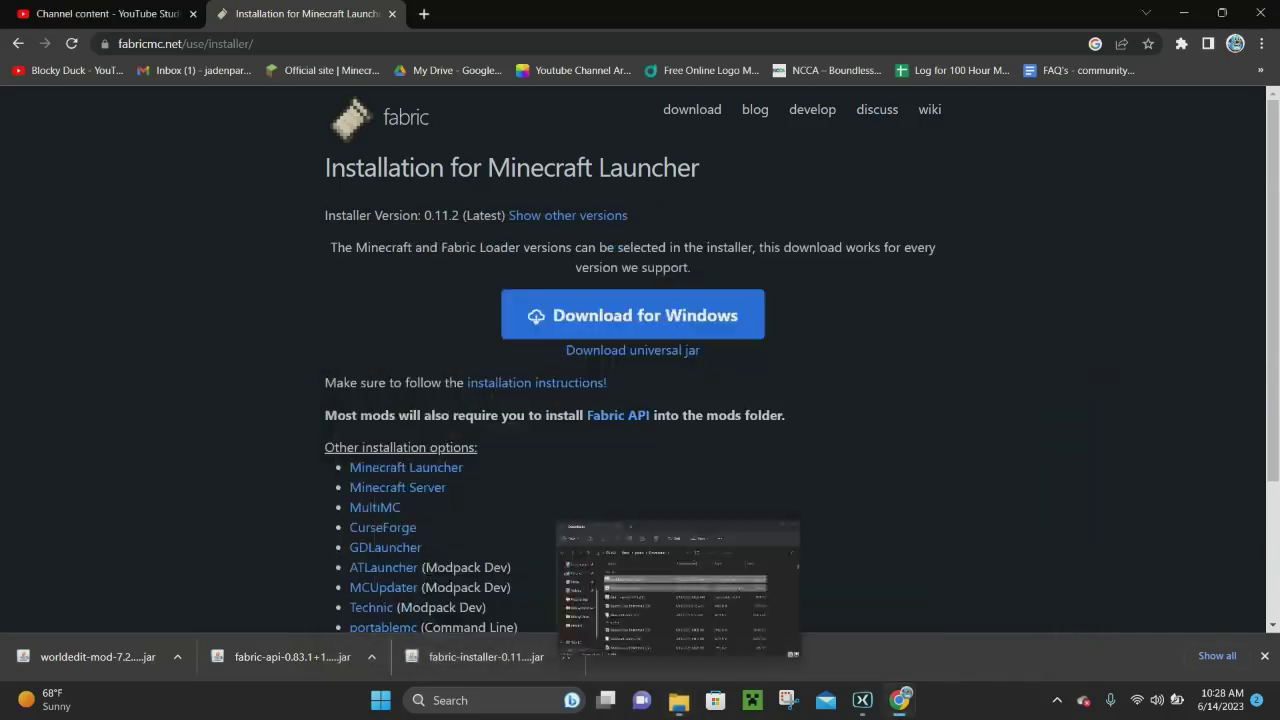
Step: Search Windows for %appdata%, open the Roaming folder, and go into the .minecraft folder
left_click(486, 700)
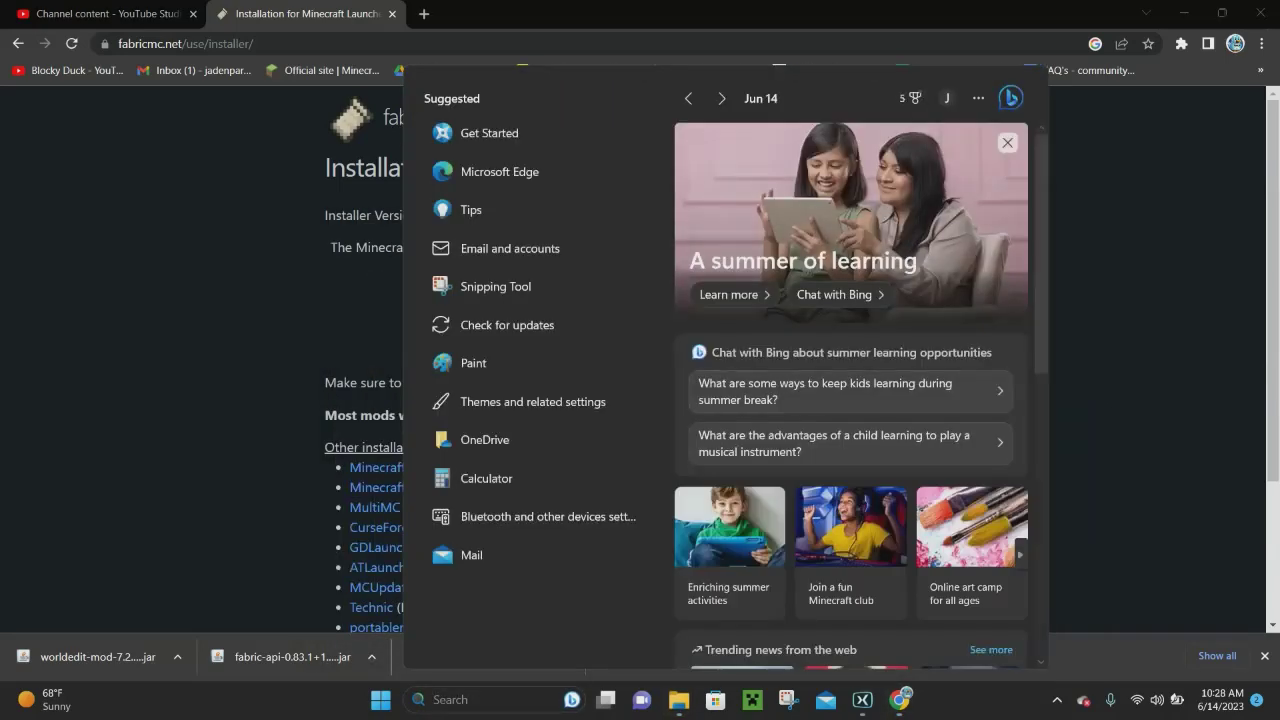
type("%appda")
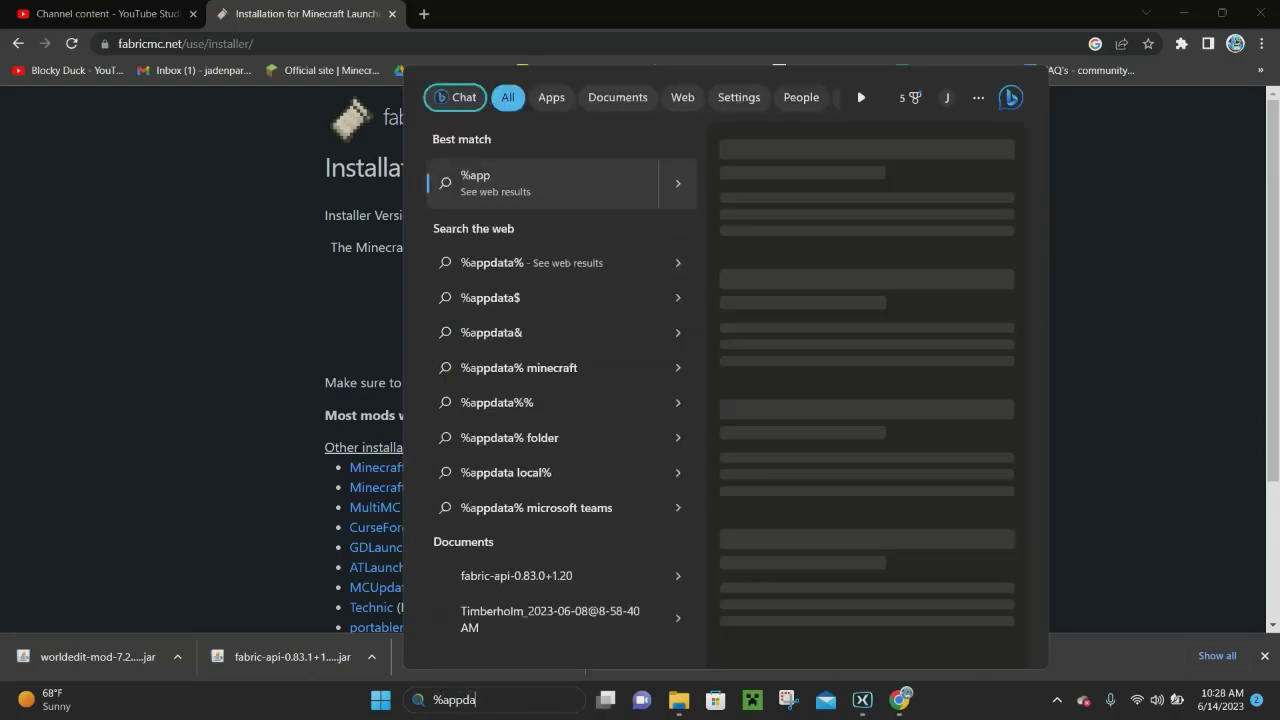
type("ta%")
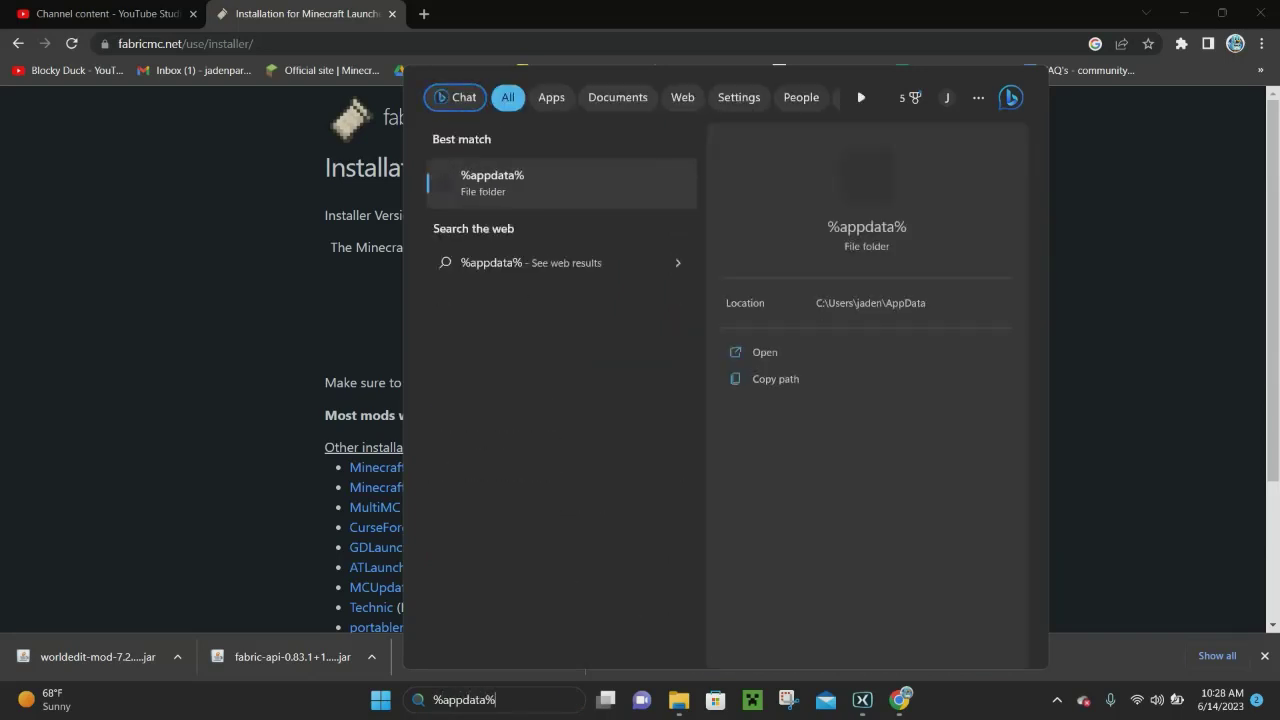
key("Return")
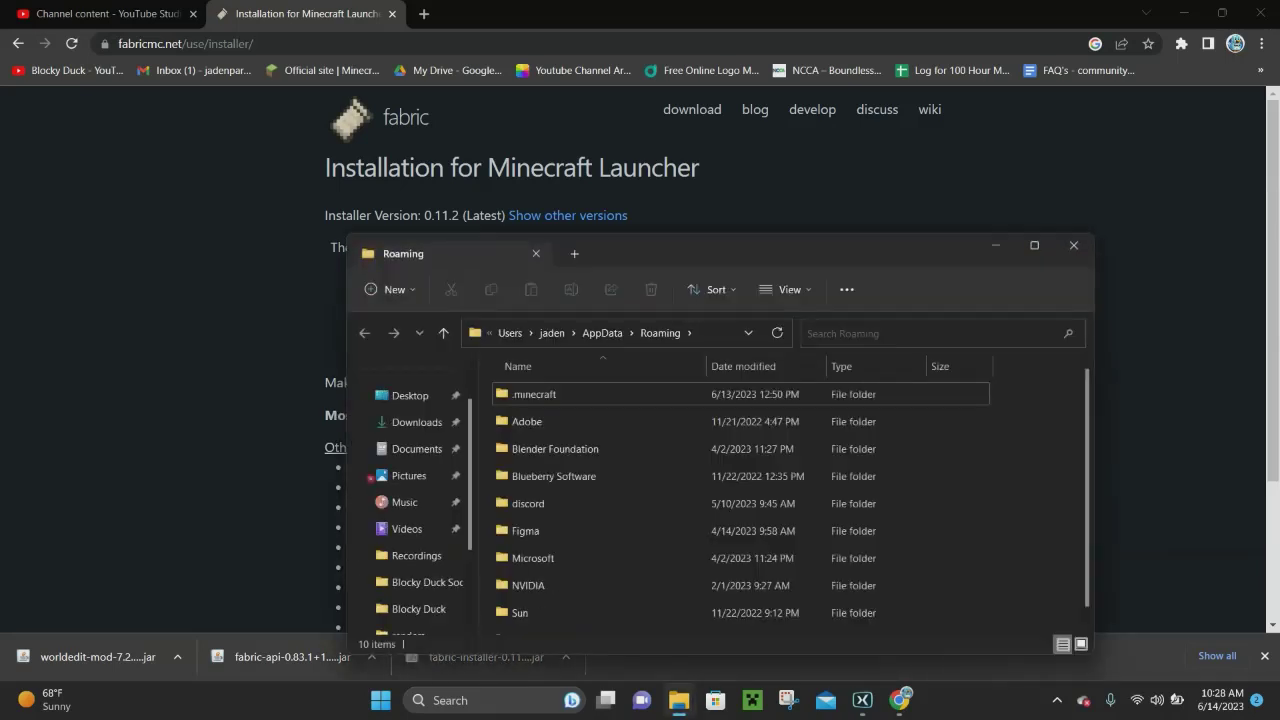
key("Down")
key("Return")
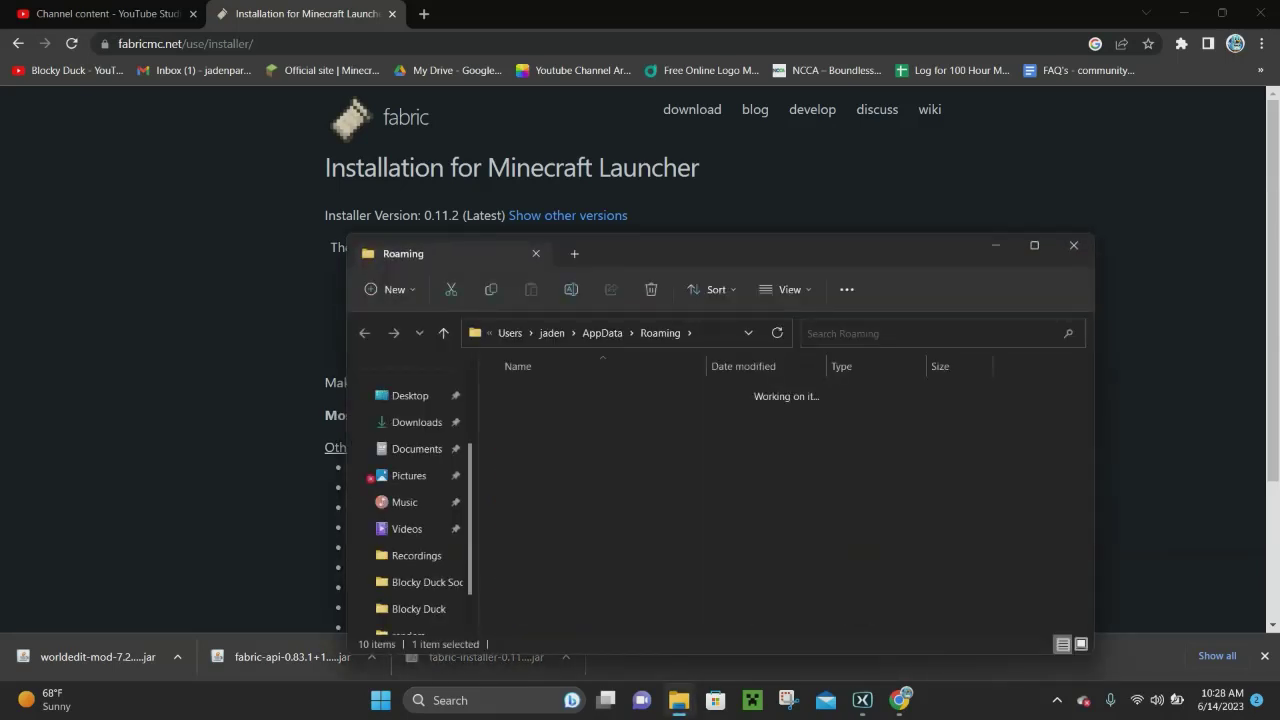
Step: Look at the options for creating a new item in .minecraft, and open the existing mods folder
key("Down")
key("Down")
key("Down")
key("Down")
key("Down")
key("Down")
key("Down")
key("Down")
key("Down")
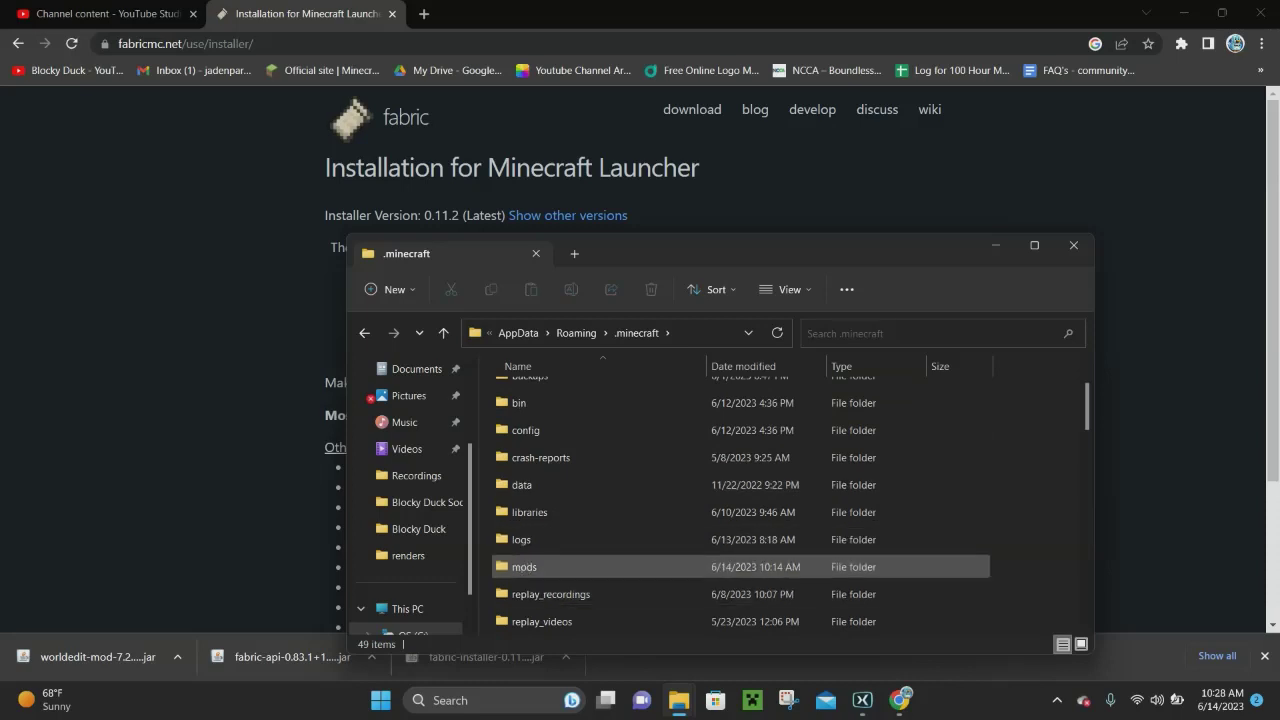
key("Up")
key("Down")
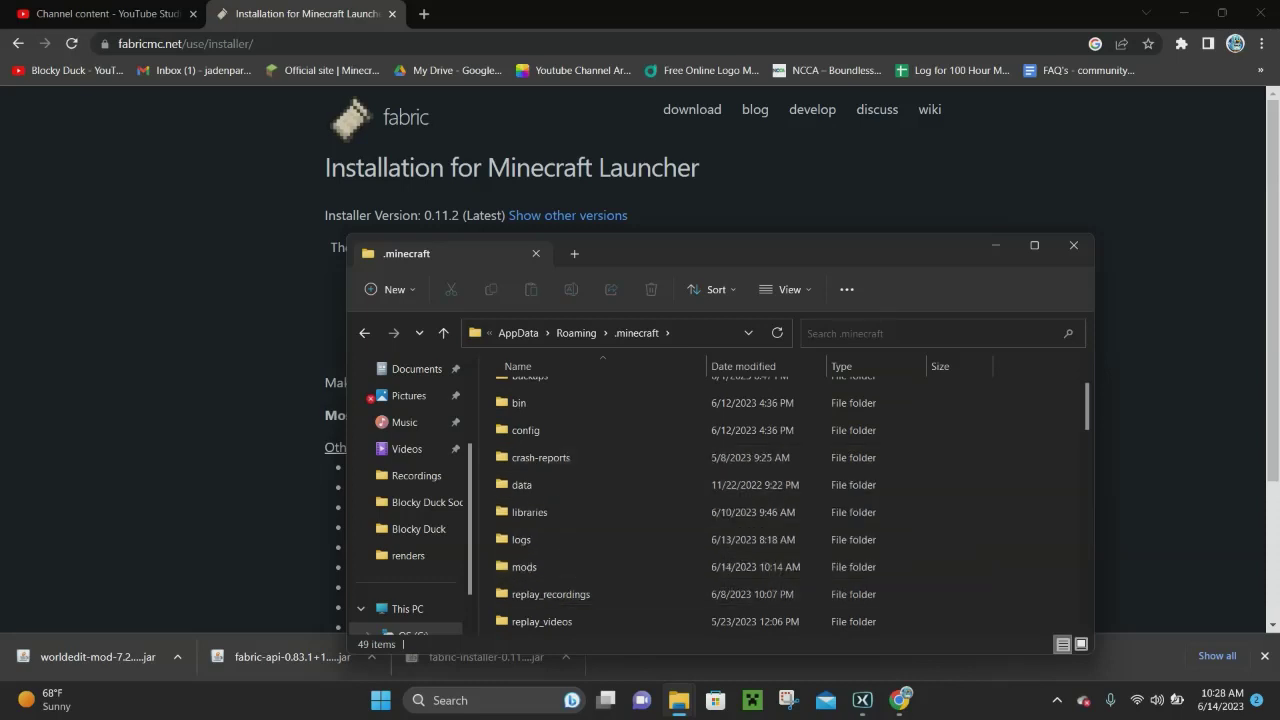
right_click(1004, 490)
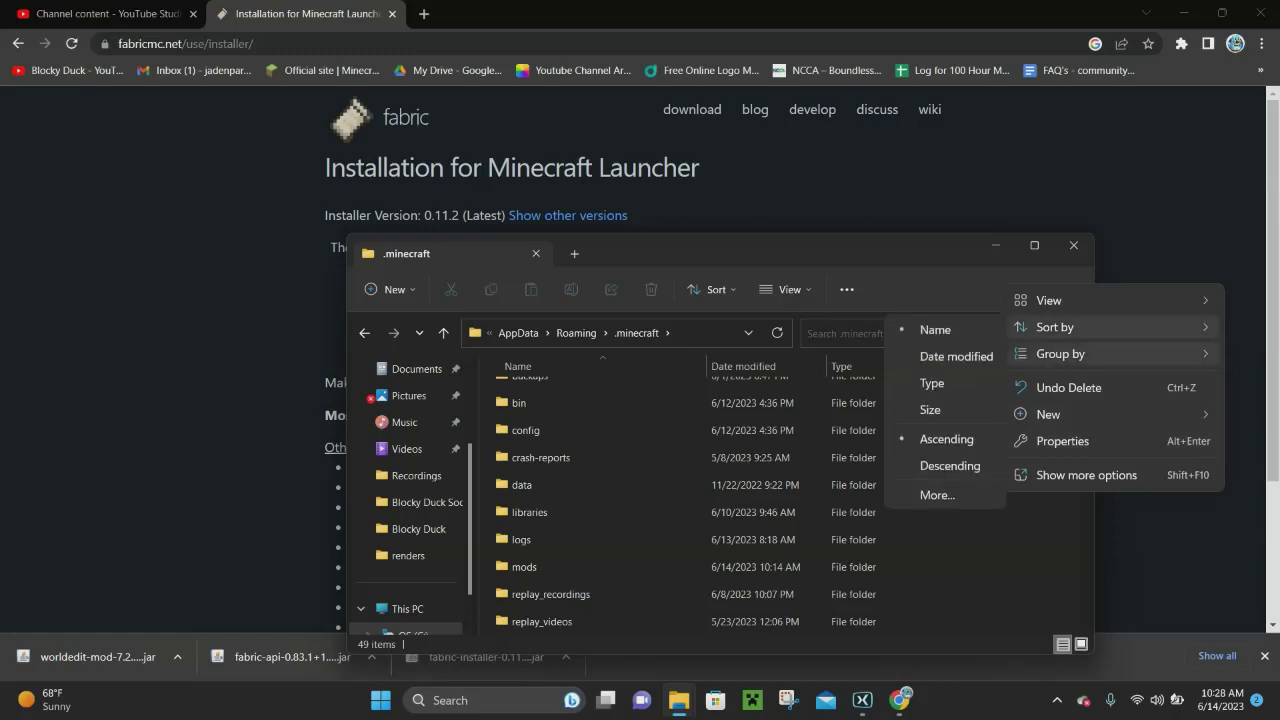
mouse_move(1110, 414)
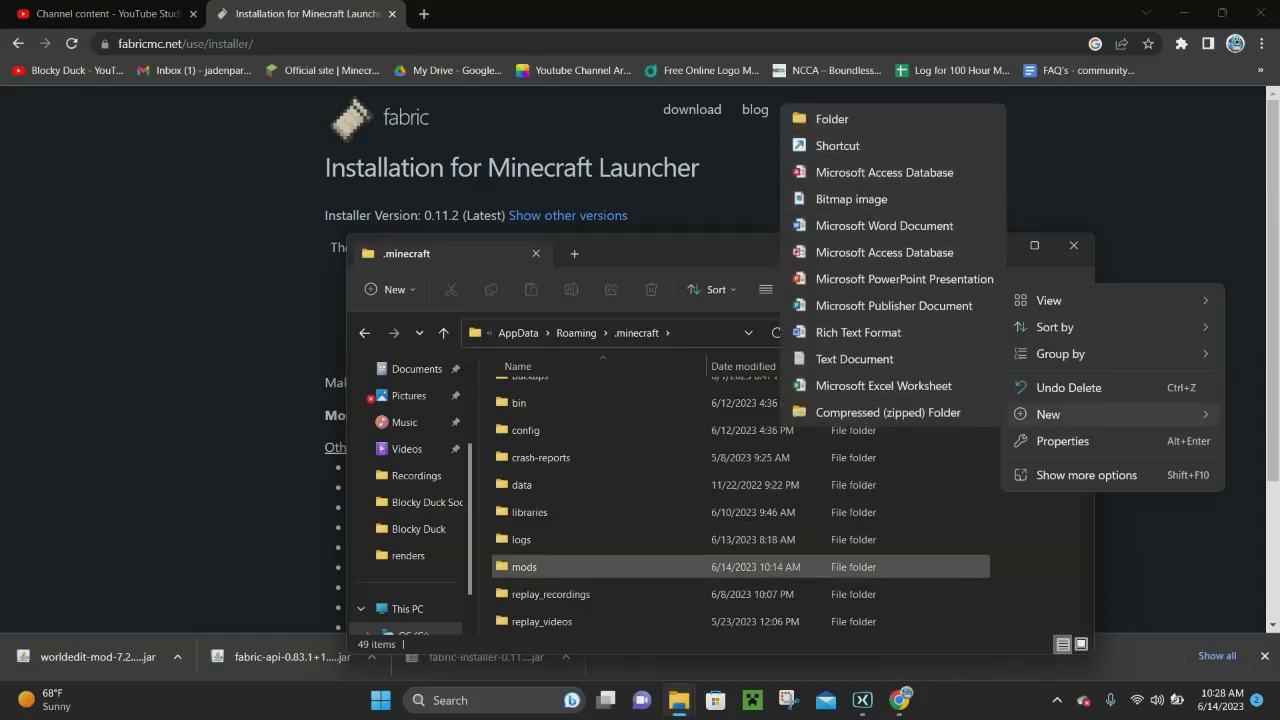
double_click(740, 566)
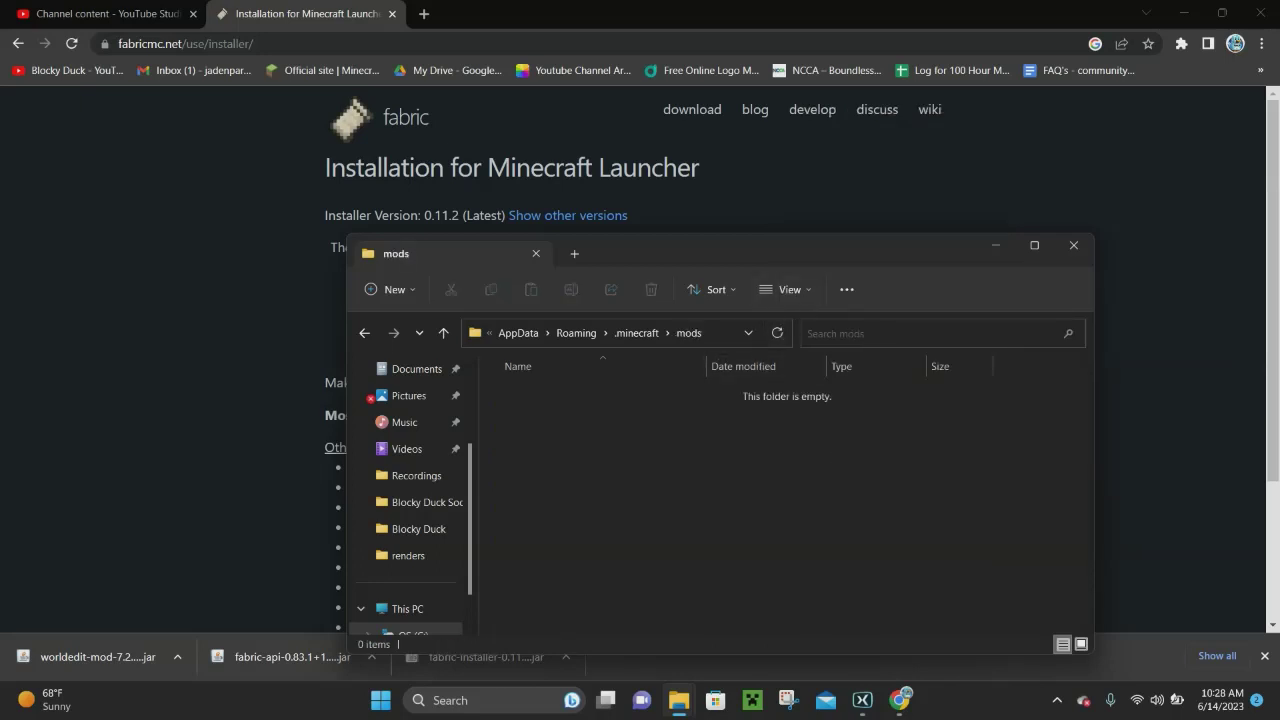
Step: Close the duplicate mods window among the open File Explorer windows
key("alt+Tab")
mouse_move(679, 700)
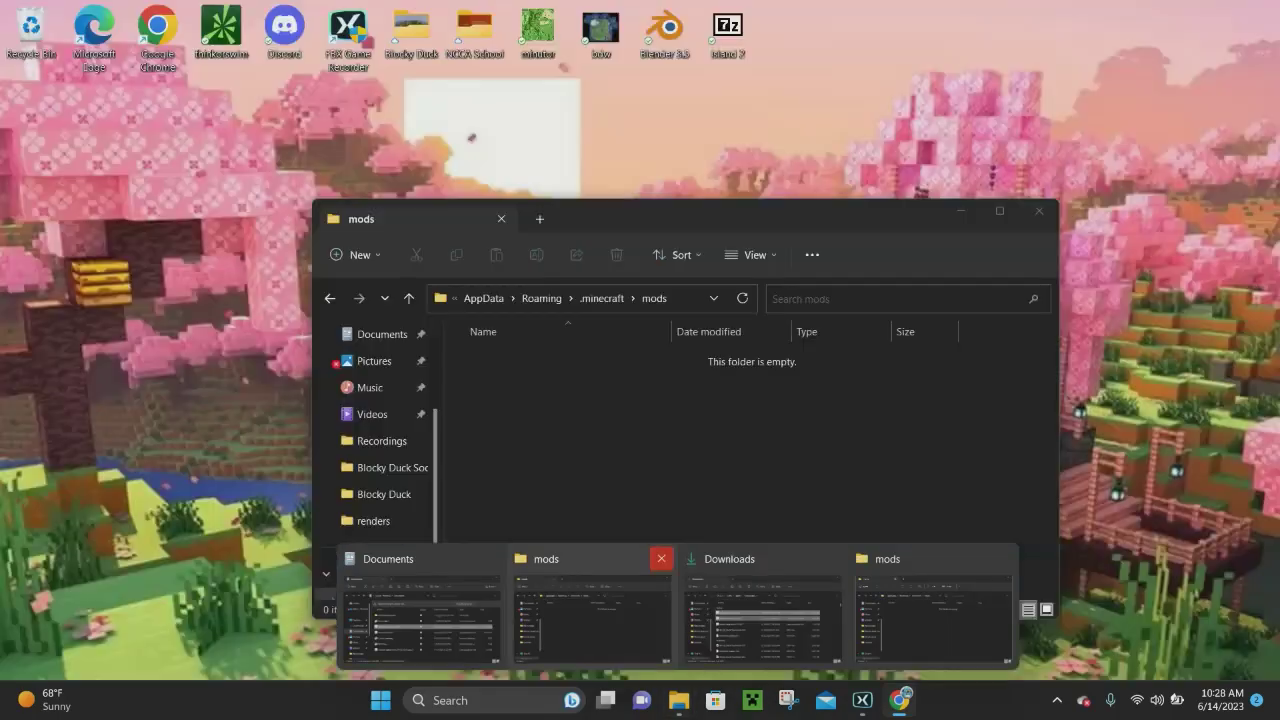
left_click(657, 559)
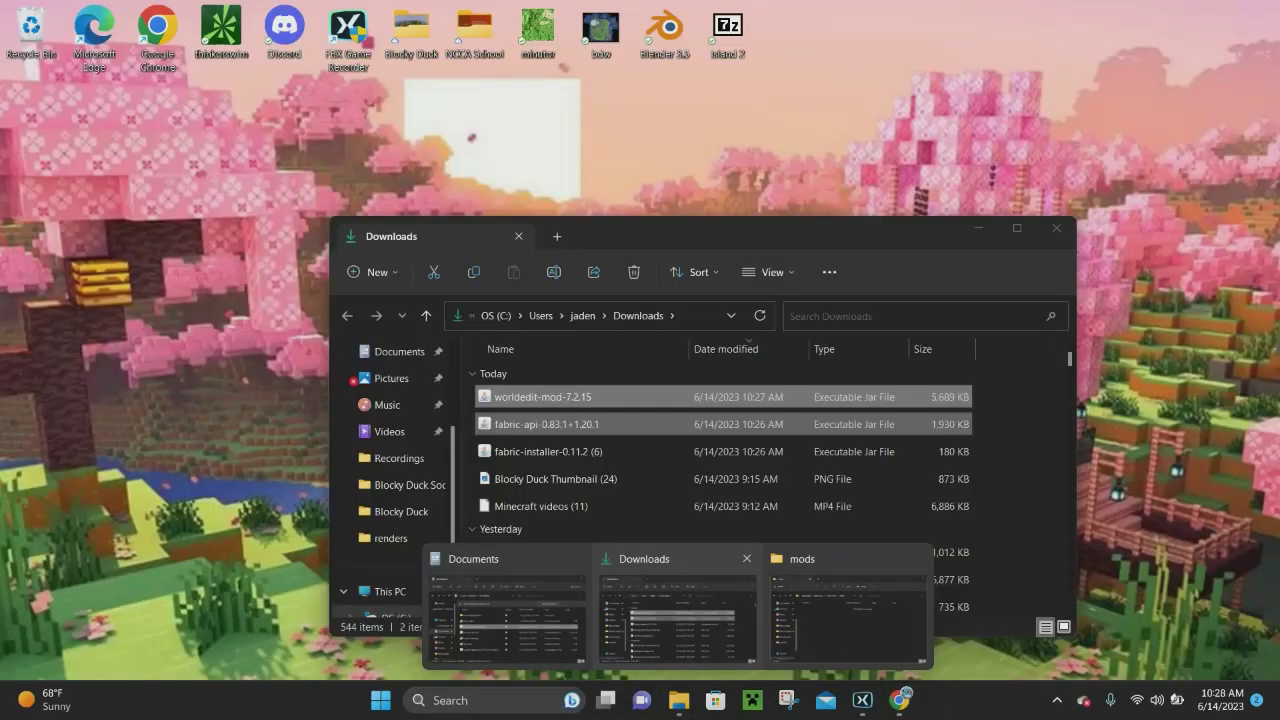
Step: Close the Documents window, bring up the mods and Downloads folders, and arrange the two windows so both are accessible
left_click(571, 559)
left_click(800, 600)
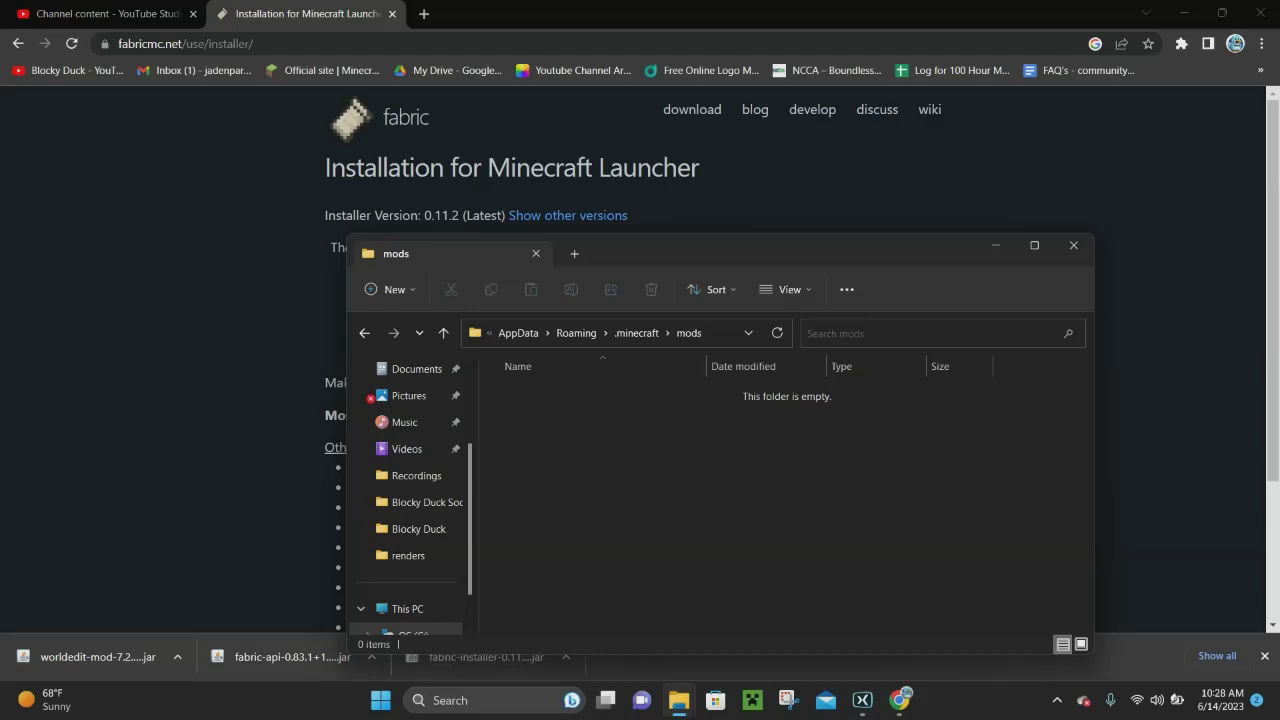
mouse_move(679, 700)
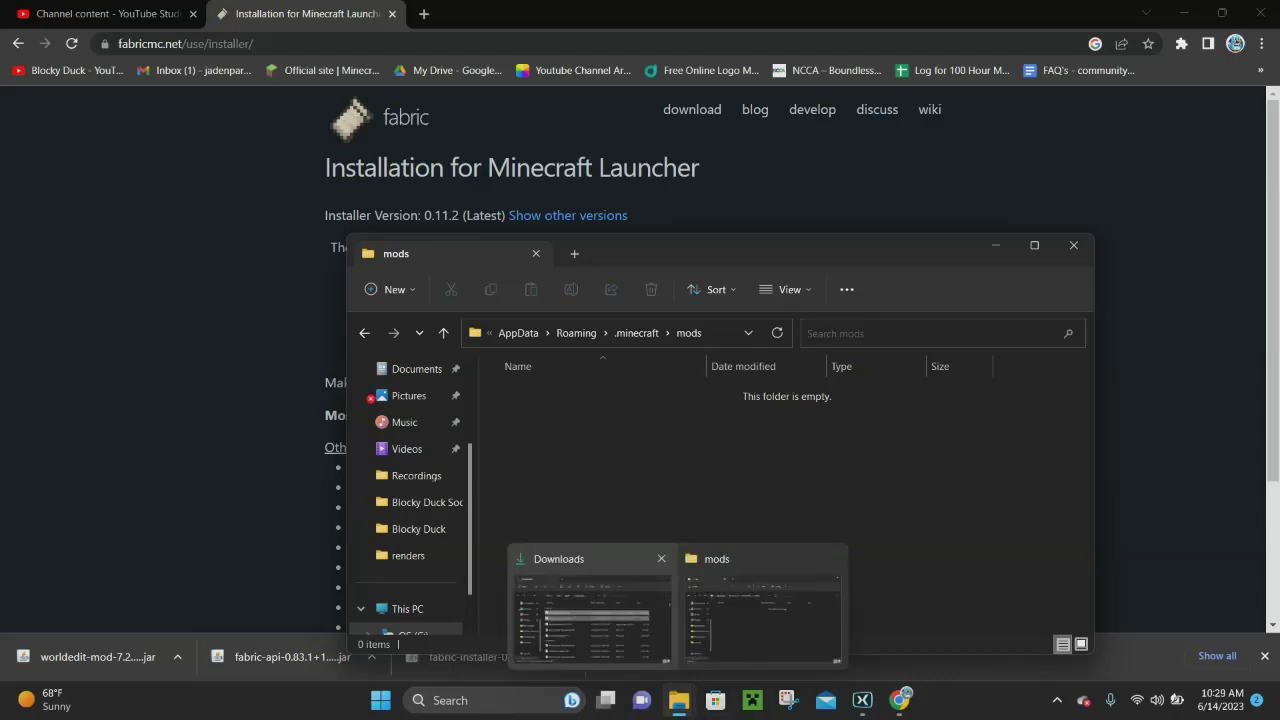
left_click(588, 615)
left_click_drag(705, 239, 468, 115)
left_click_drag(705, 303, 899, 417)
left_click_drag(930, 468, 930, 468)
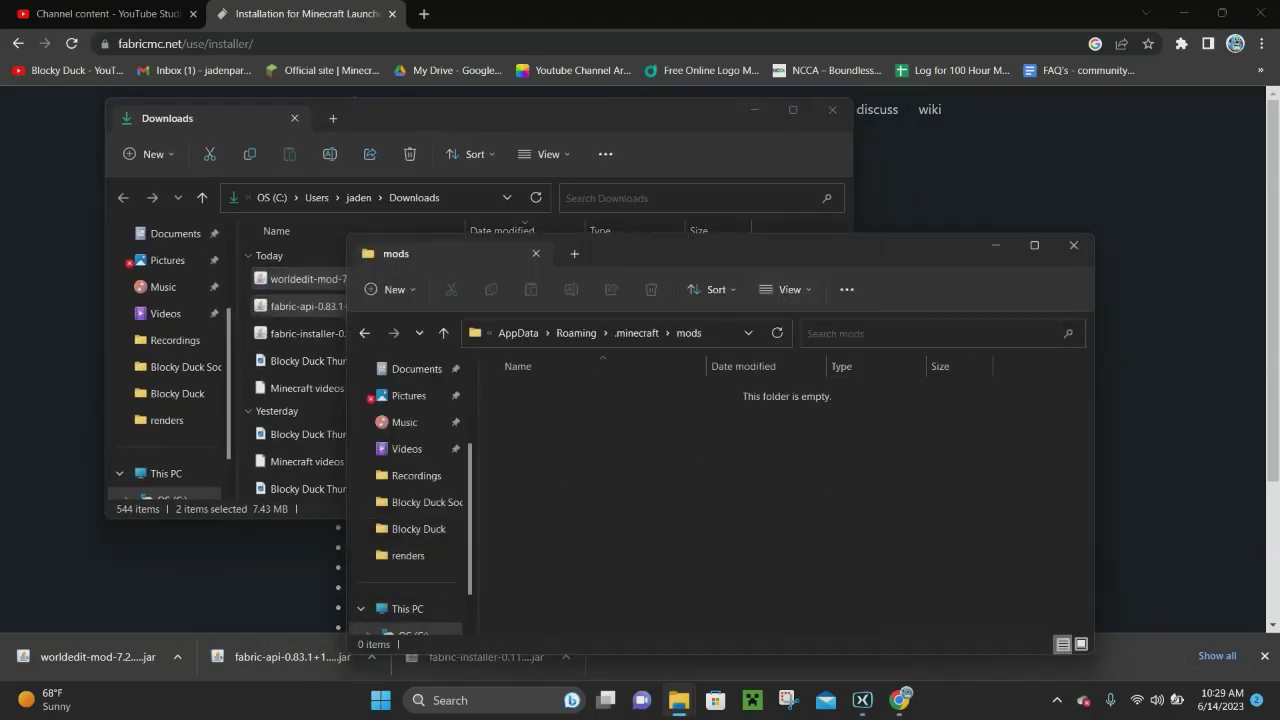
Step: Move worldedit-mod-7.2.15 and fabric-api-0.83.1+1.20.1 from Downloads into the .minecraft mods folder
key("alt+Tab")
left_click_drag(728, 305, 926, 458)
left_click(926, 458)
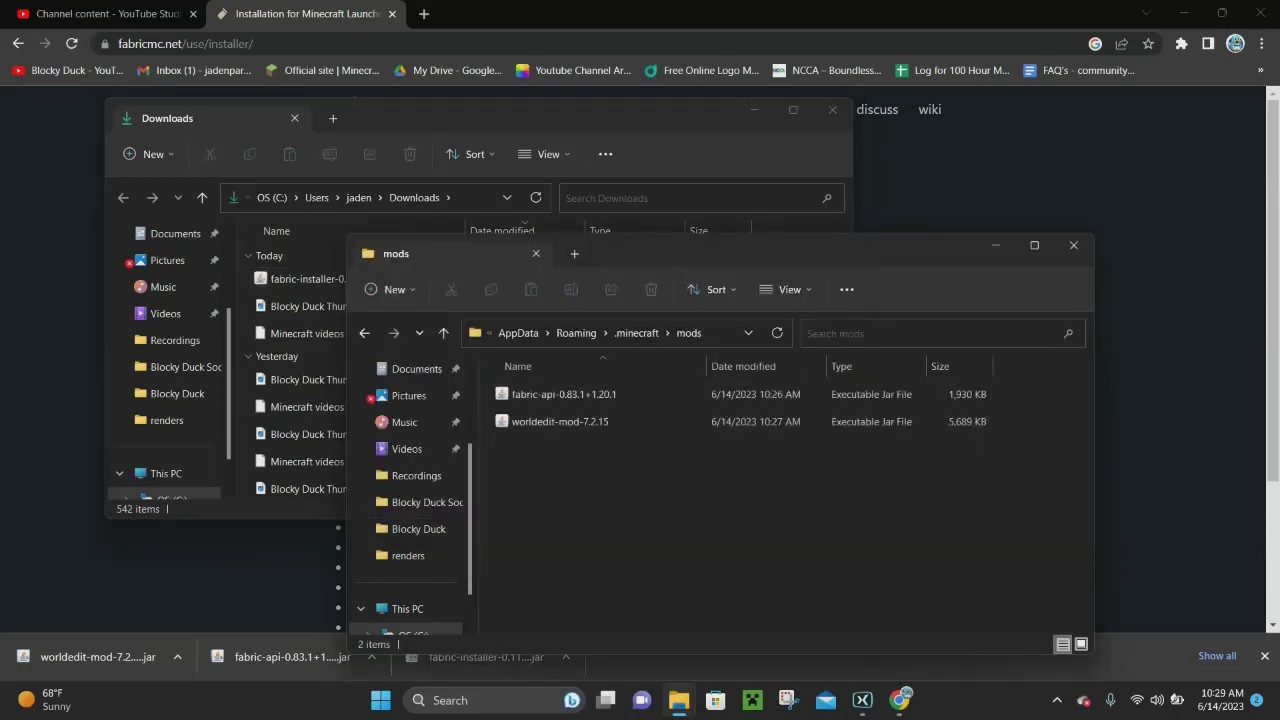
Step: Close the mods and Downloads folder windows and the web browser
left_click(1073, 245)
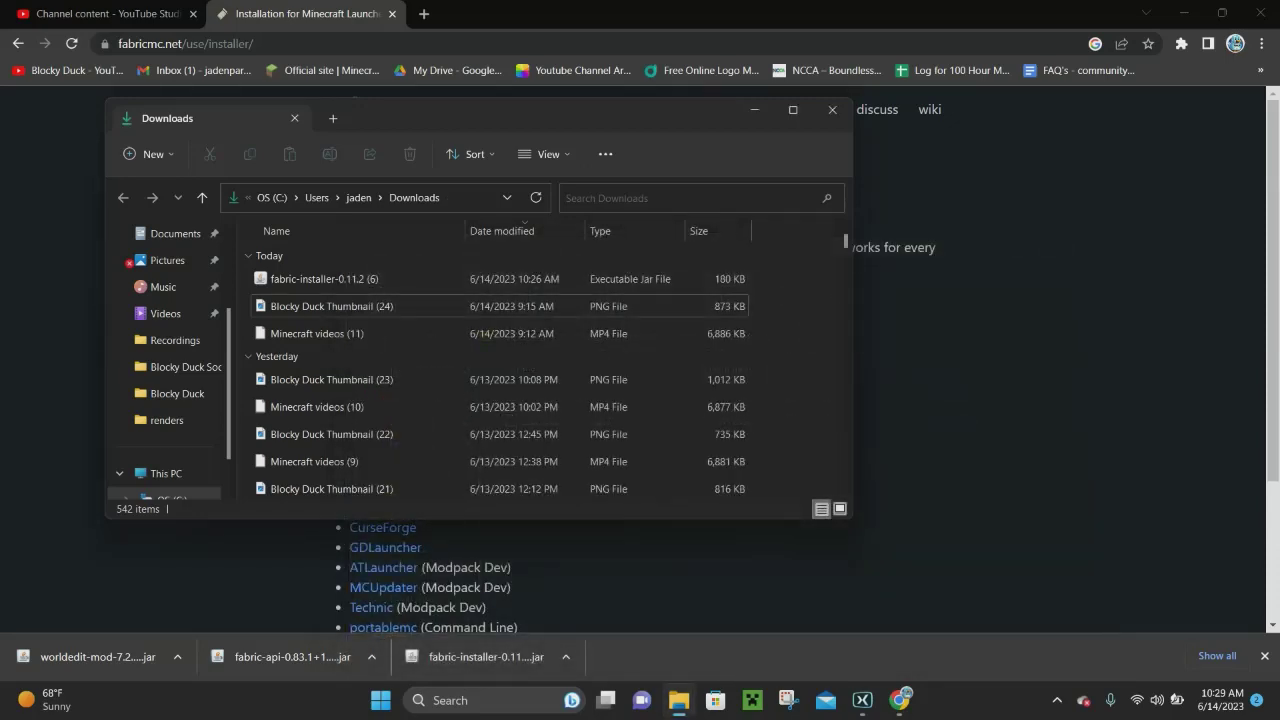
left_click(832, 109)
left_click(1262, 13)
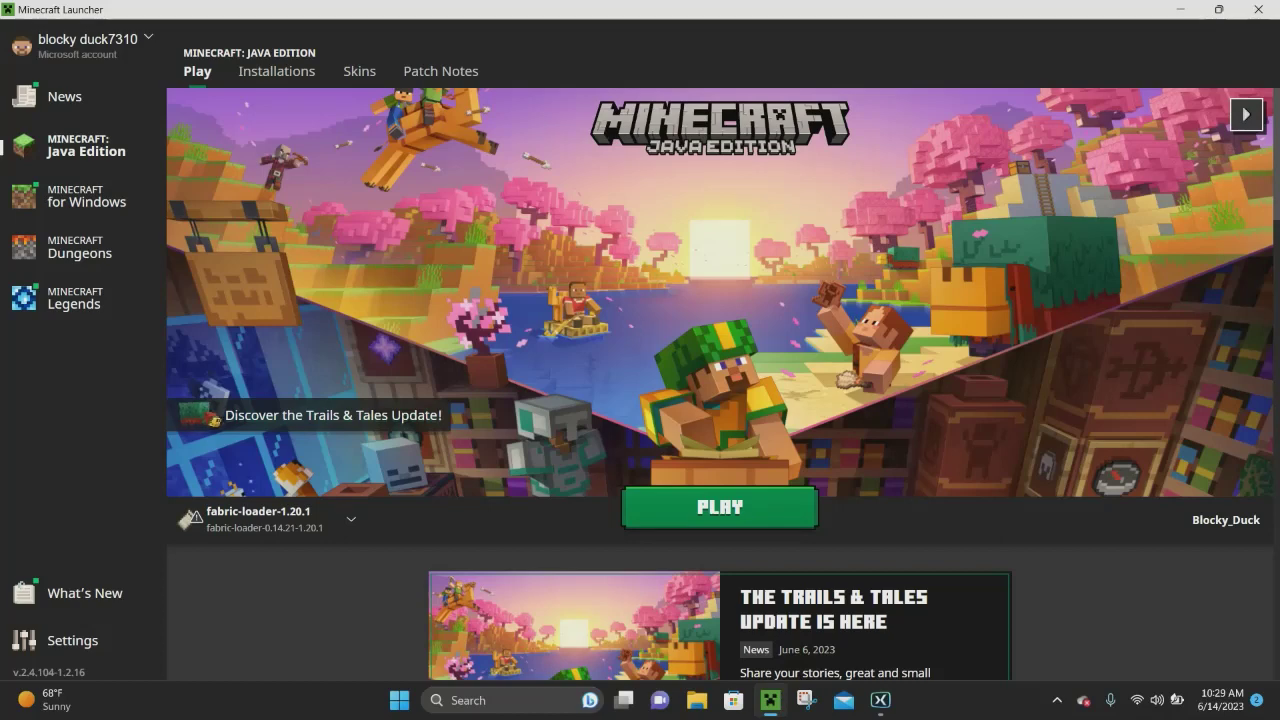
Step: Switch to the Minecraft Launcher, start the game with fabric-loader-1.20.1, and open the singleplayer world New World
mouse_move(265, 518)
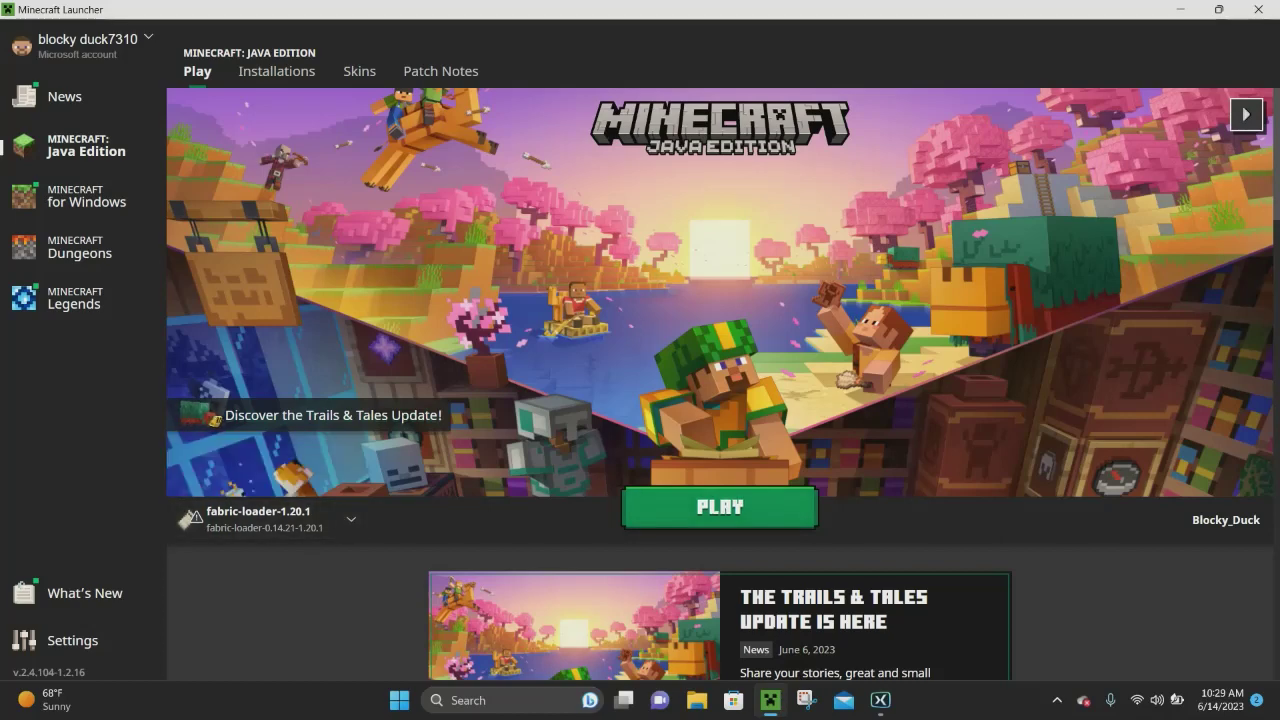
left_click(719, 507)
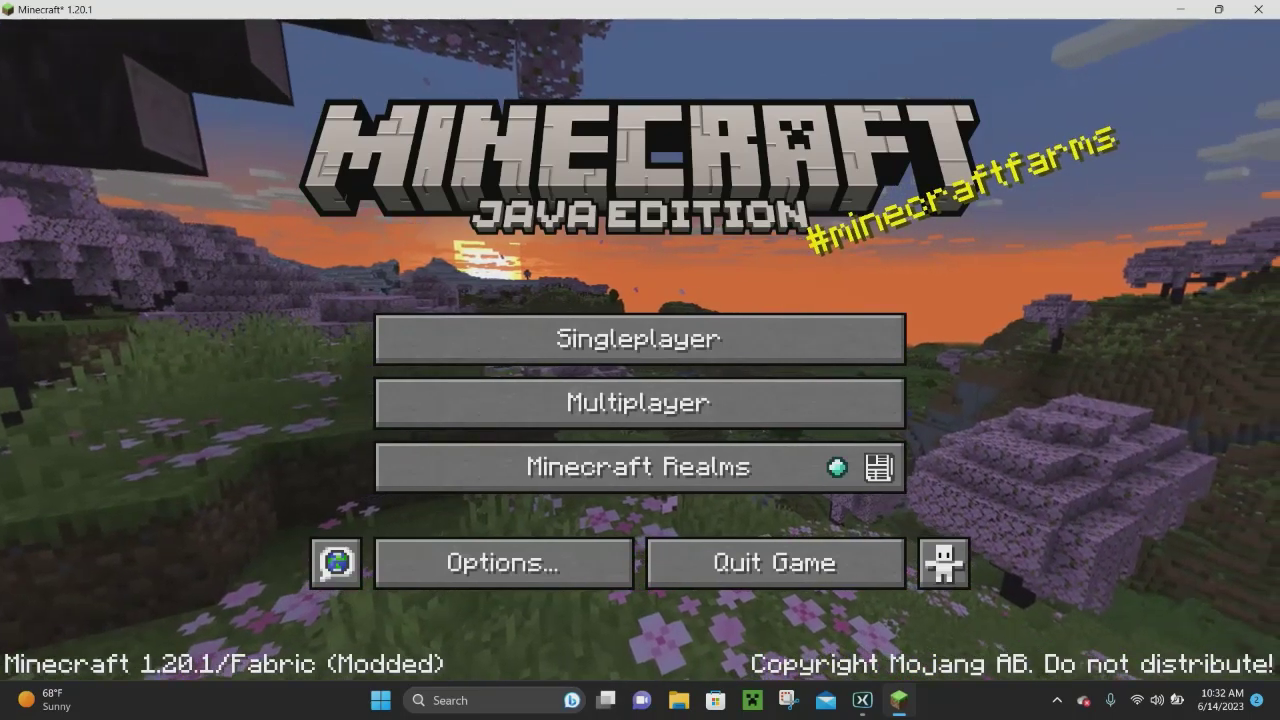
left_click(640, 339)
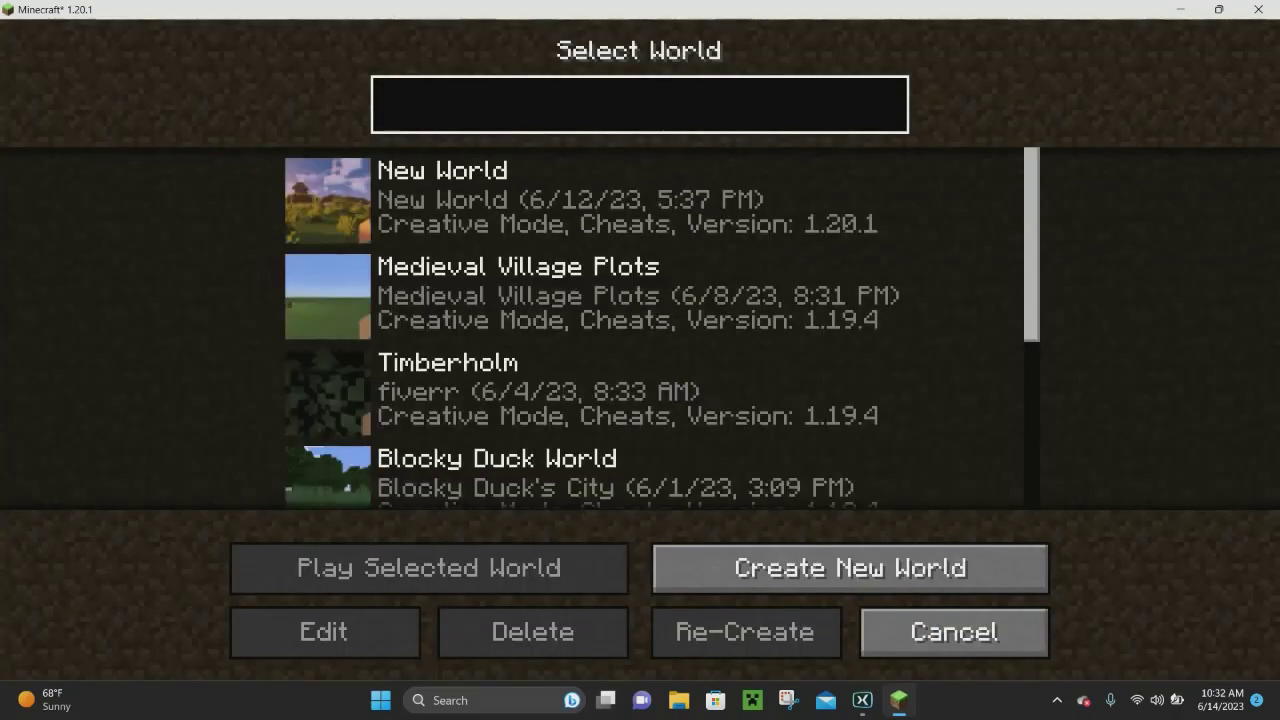
left_click(575, 200)
left_click(429, 568)
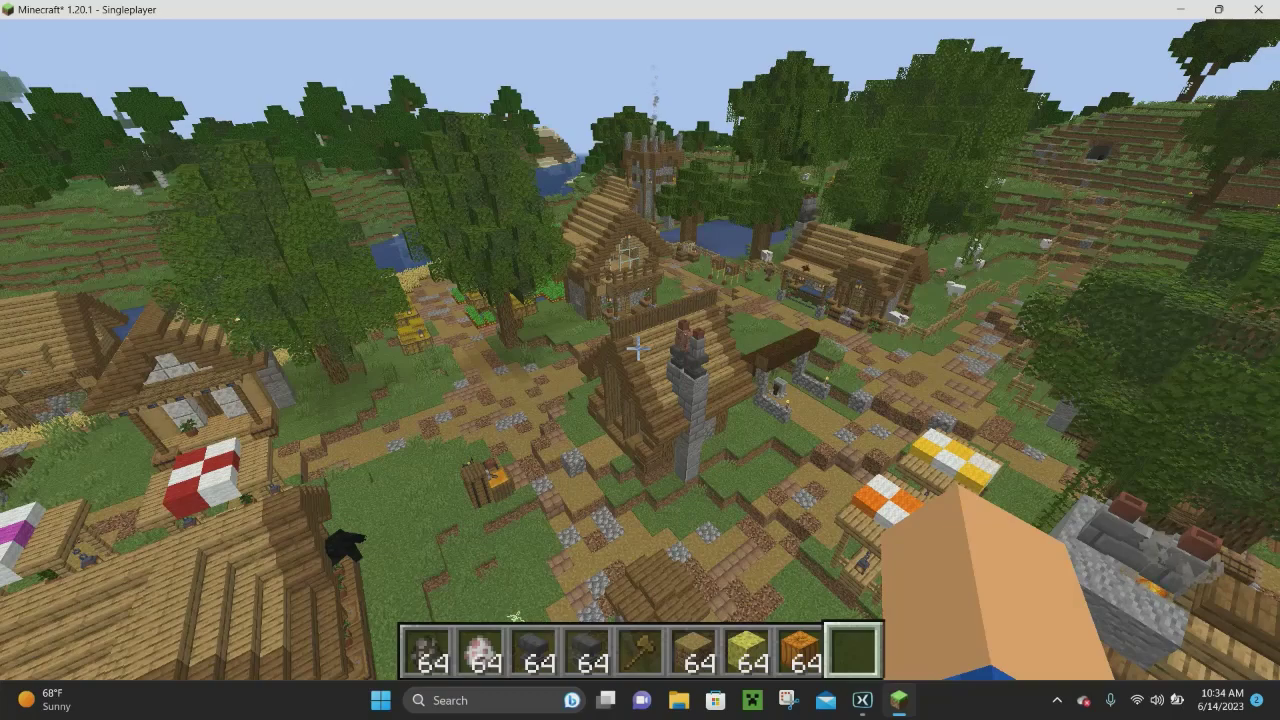
Step: Fly over the village, start a WorldEdit //br command in chat, and get the wooden axe wand
key("w")
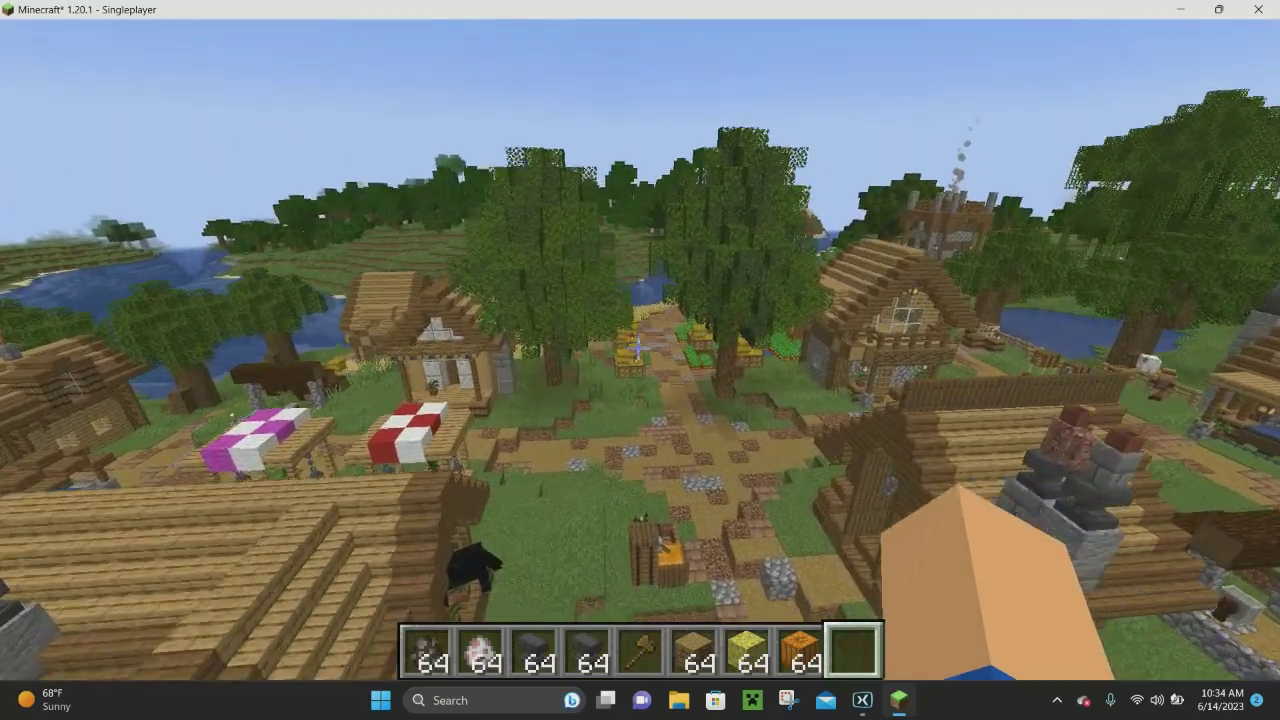
key("w")
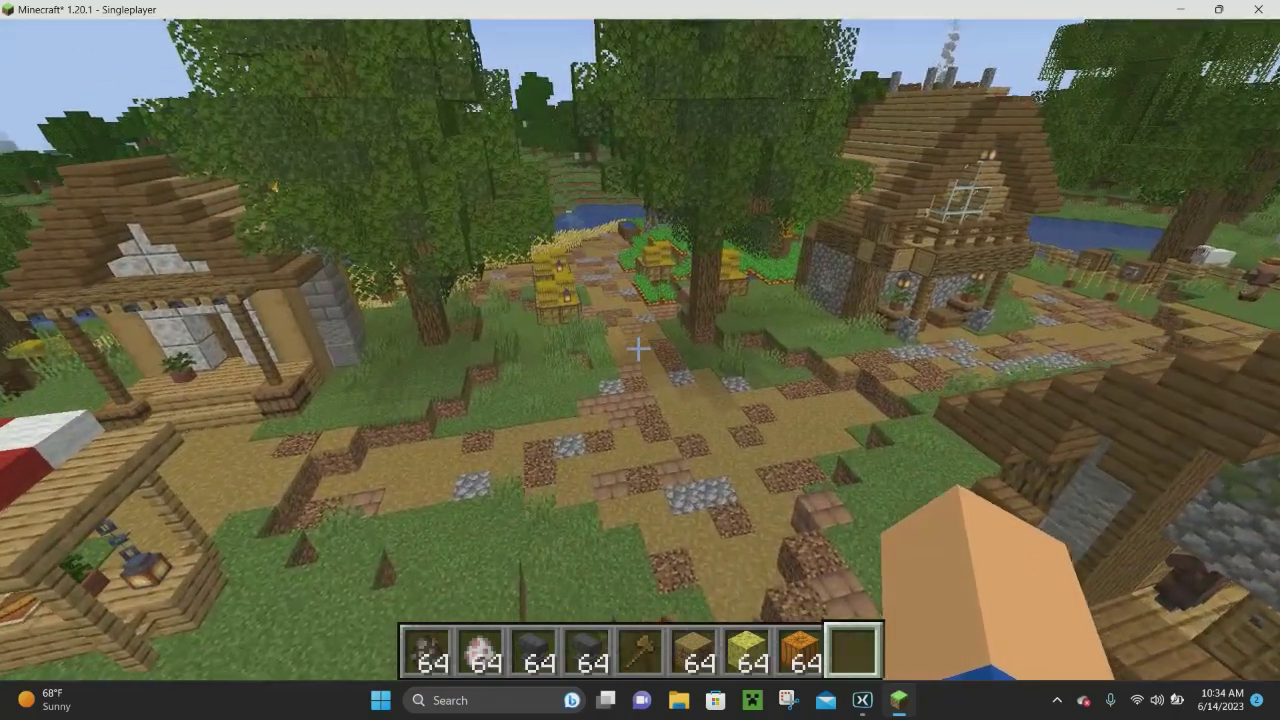
key("slash")
type("/br")
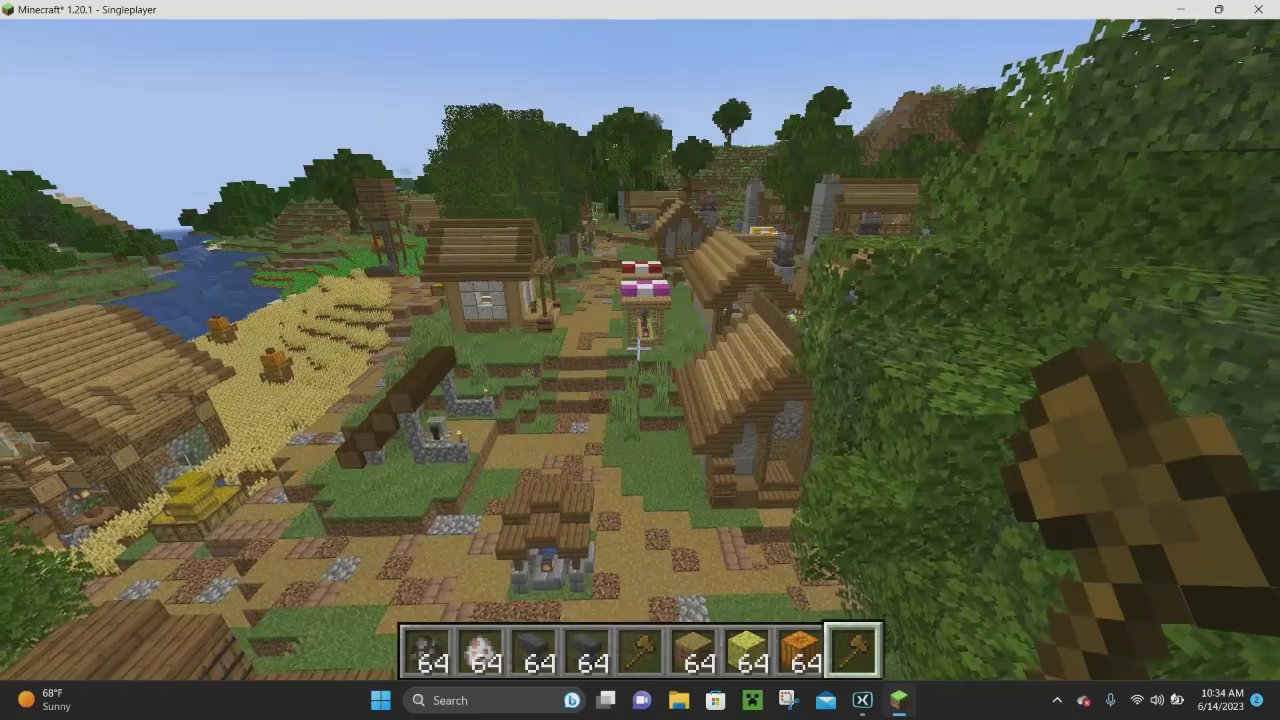
key("w")
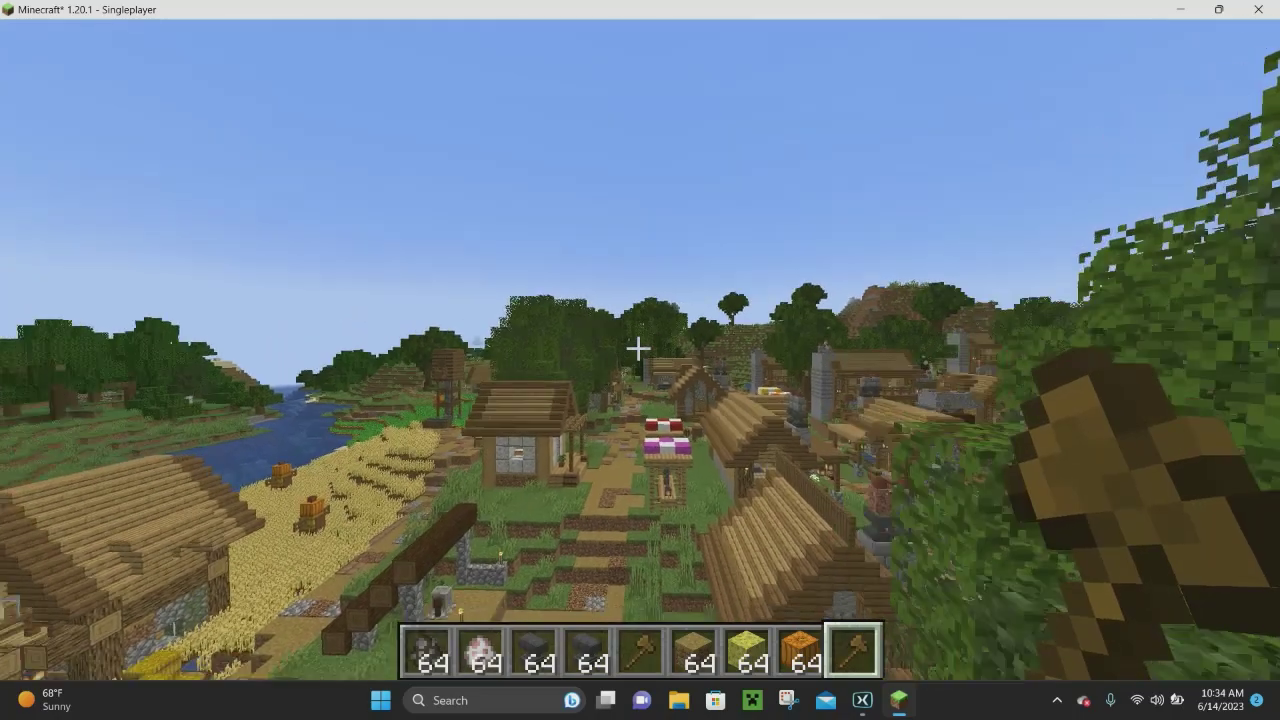